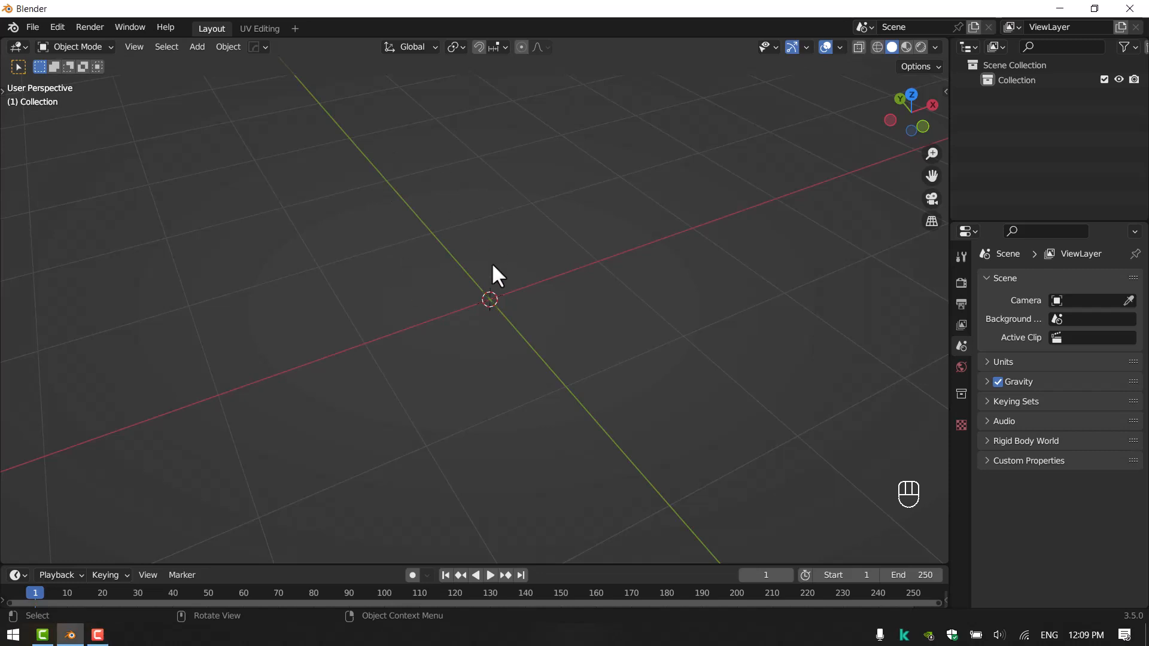
Step: Add a plane at the origin and scale it along the Y axis by about 1.21
key(shift+a)
mouse_move(496, 264)
click(544, 261)
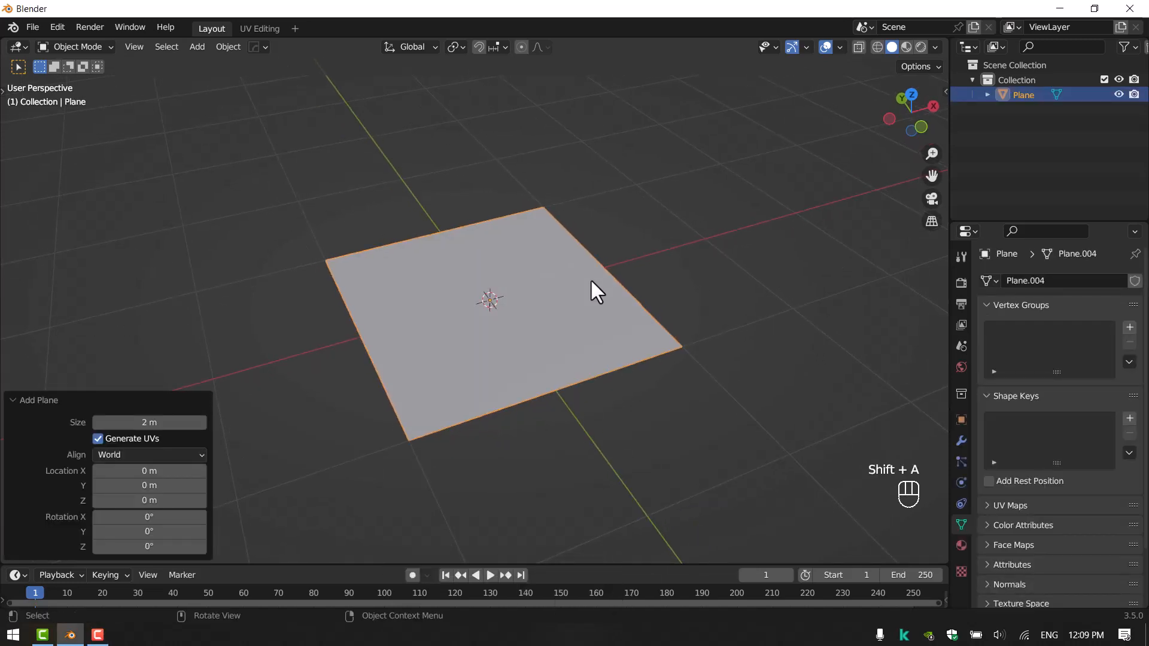
key(s)
key(y)
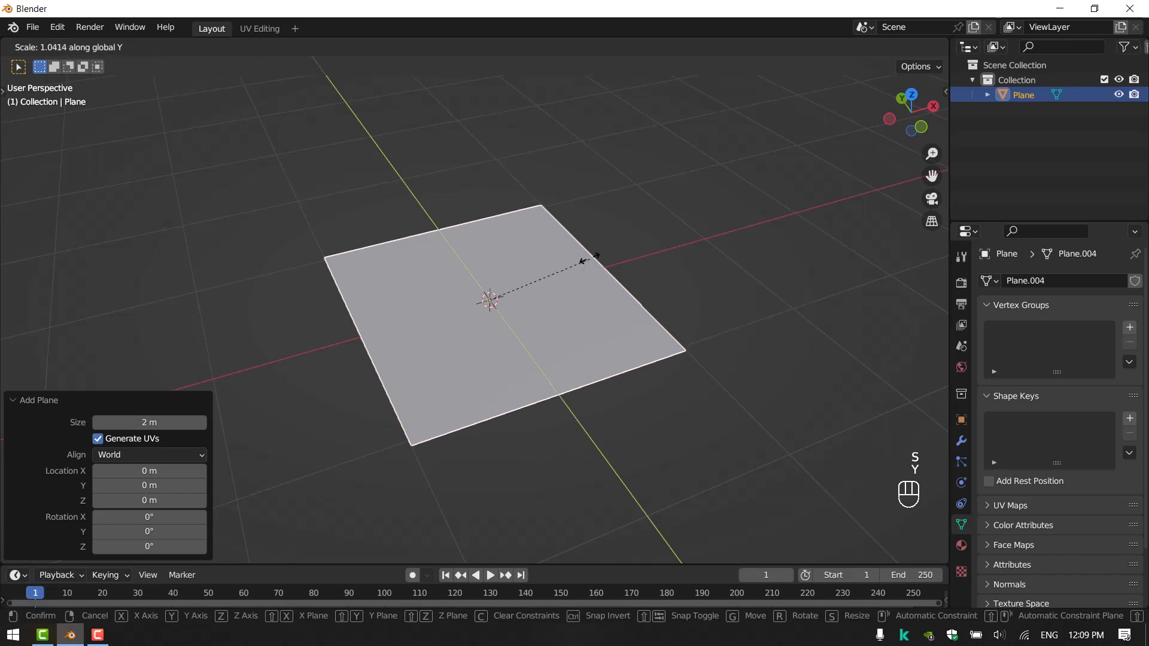
click(616, 281)
middle_drag(618, 285, 619, 267)
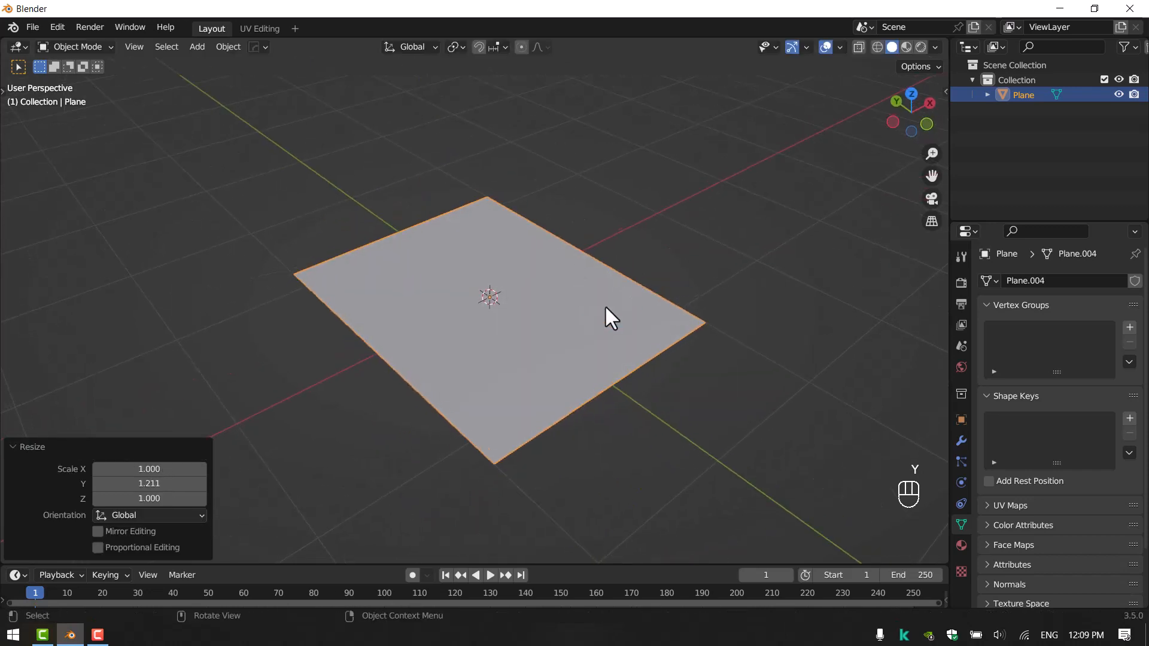
shift+middle_drag(537, 334, 519, 353)
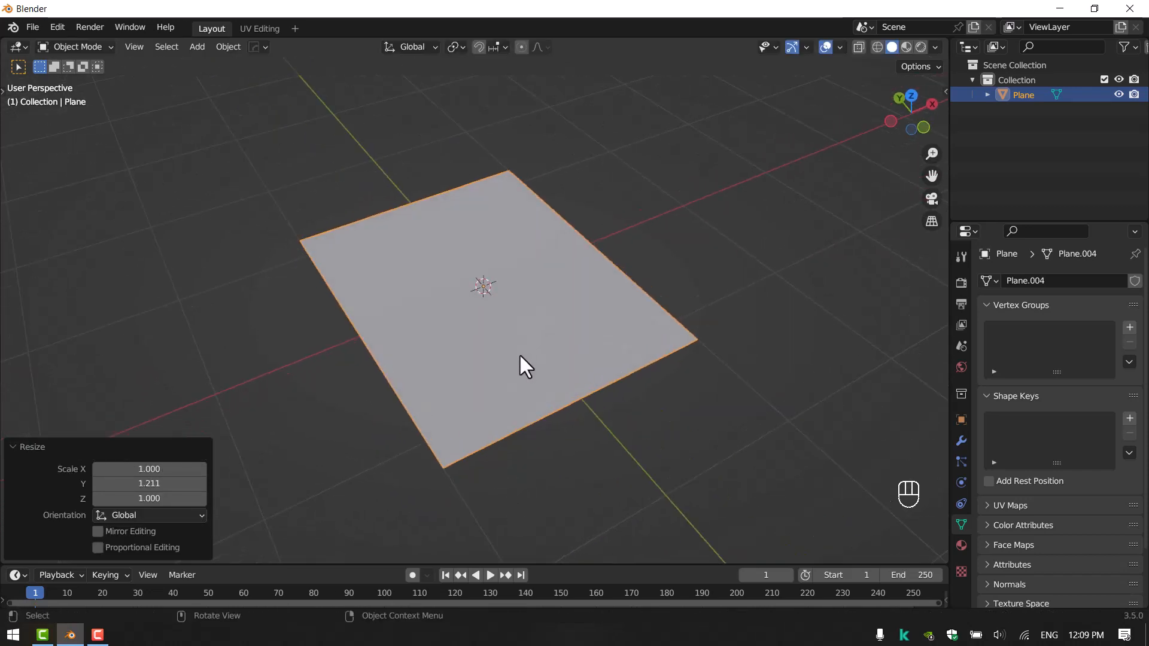
Step: Subdivide the plane's mesh with 25 cuts
key(Tab)
right_click(517, 354)
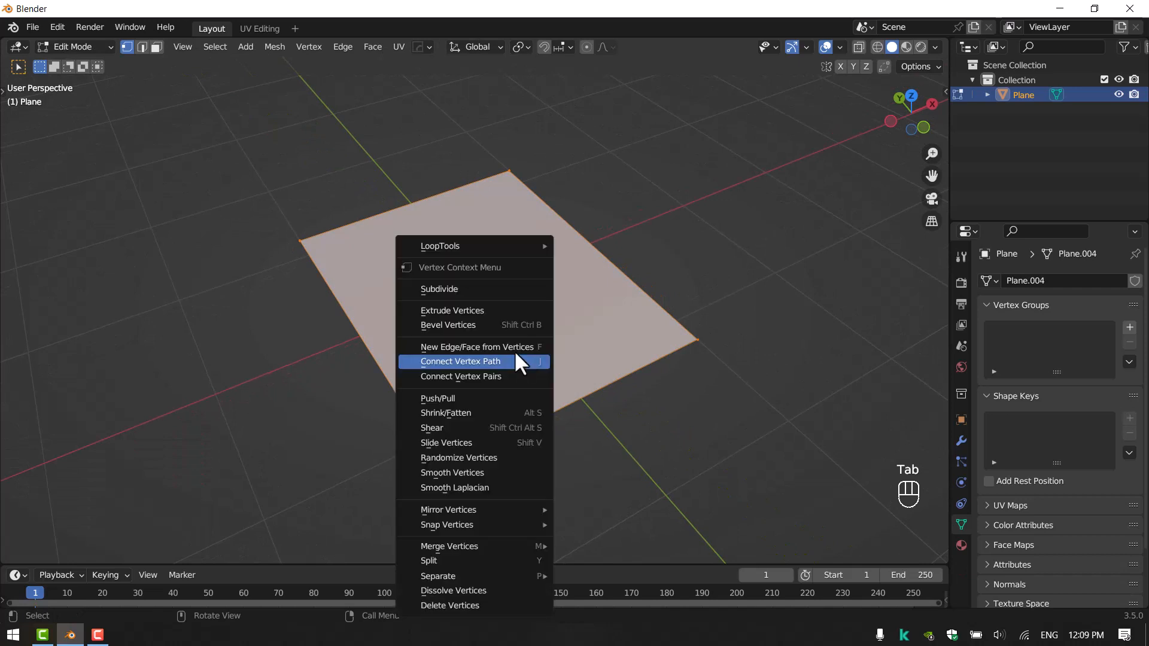
click(477, 288)
click(149, 450)
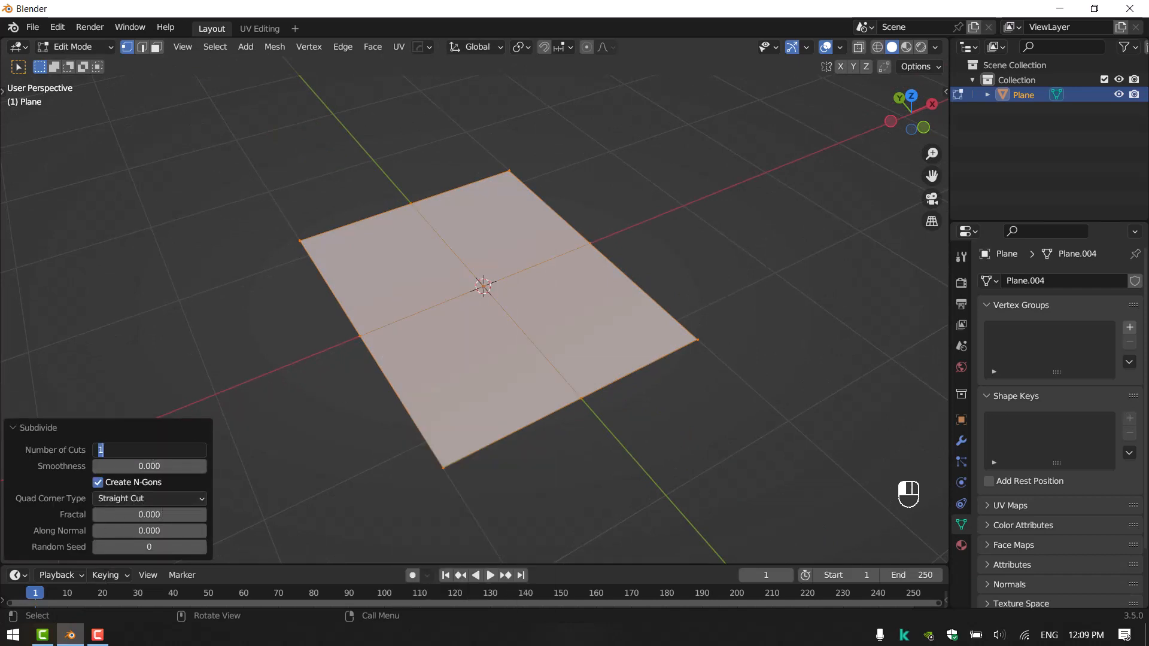
text(25)
key(Return)
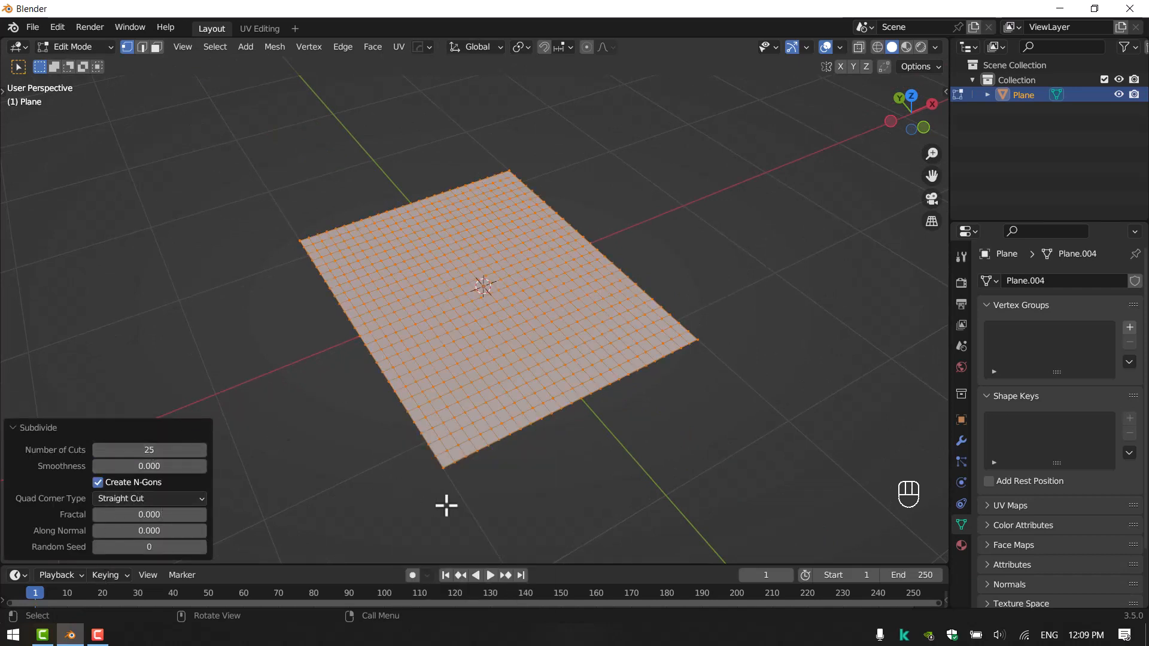
Step: Select the plane's four corner vertices, store them in a new vertex group named Pins, and return to Object Mode
click(411, 498)
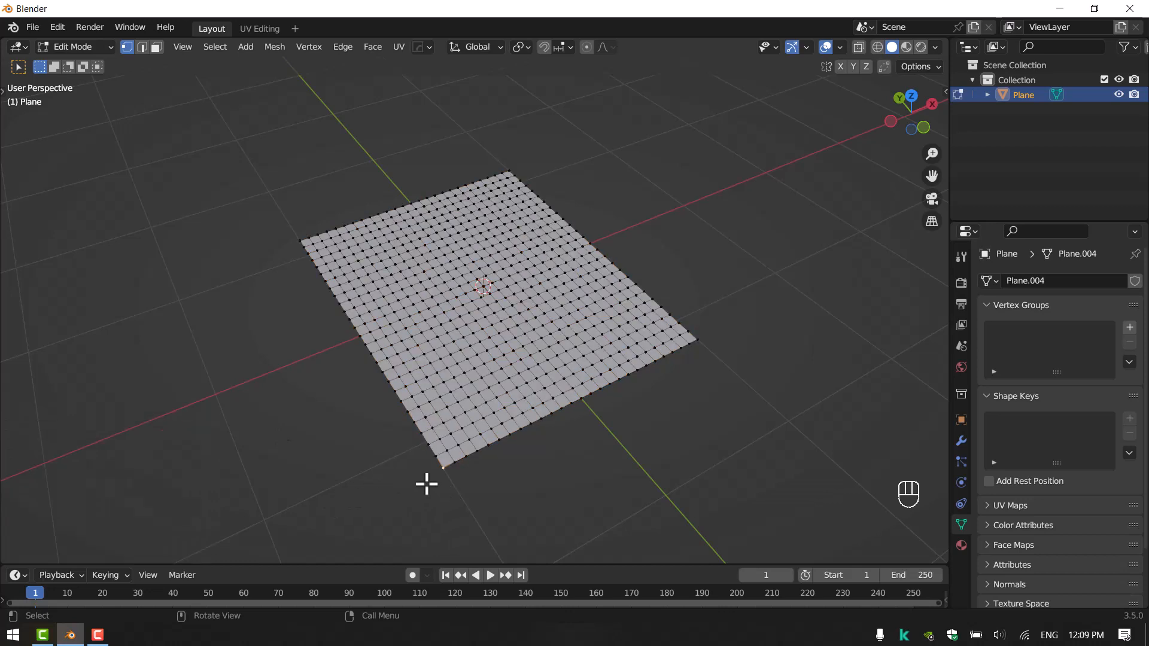
shift+click(698, 338)
shift+click(510, 170)
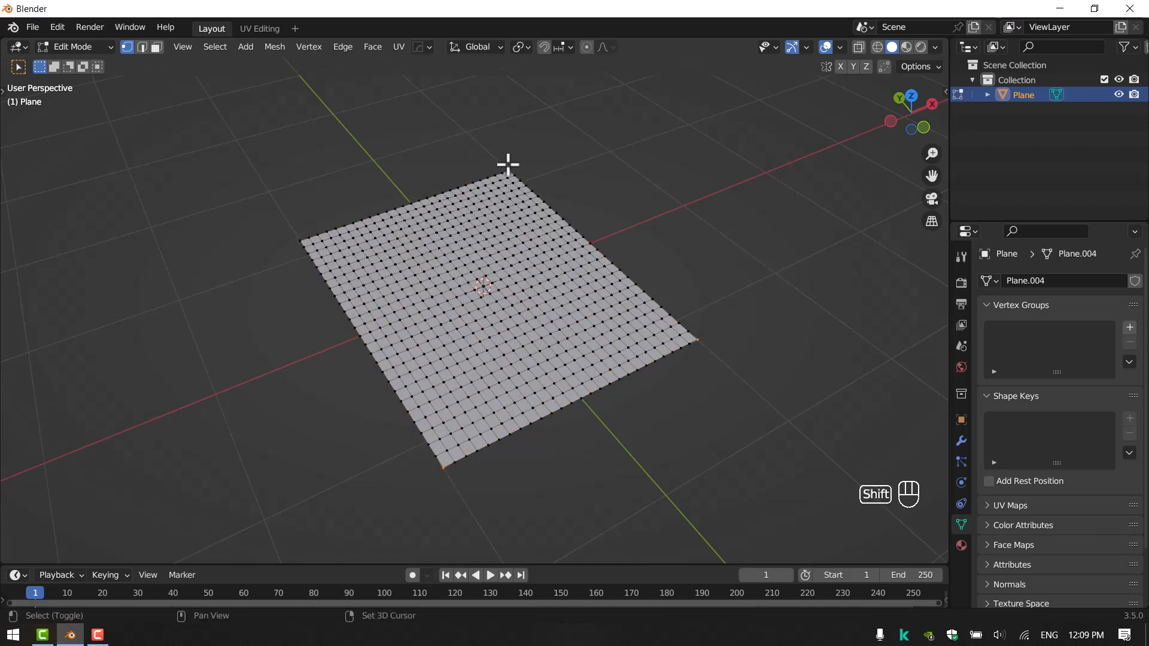
shift+click(300, 242)
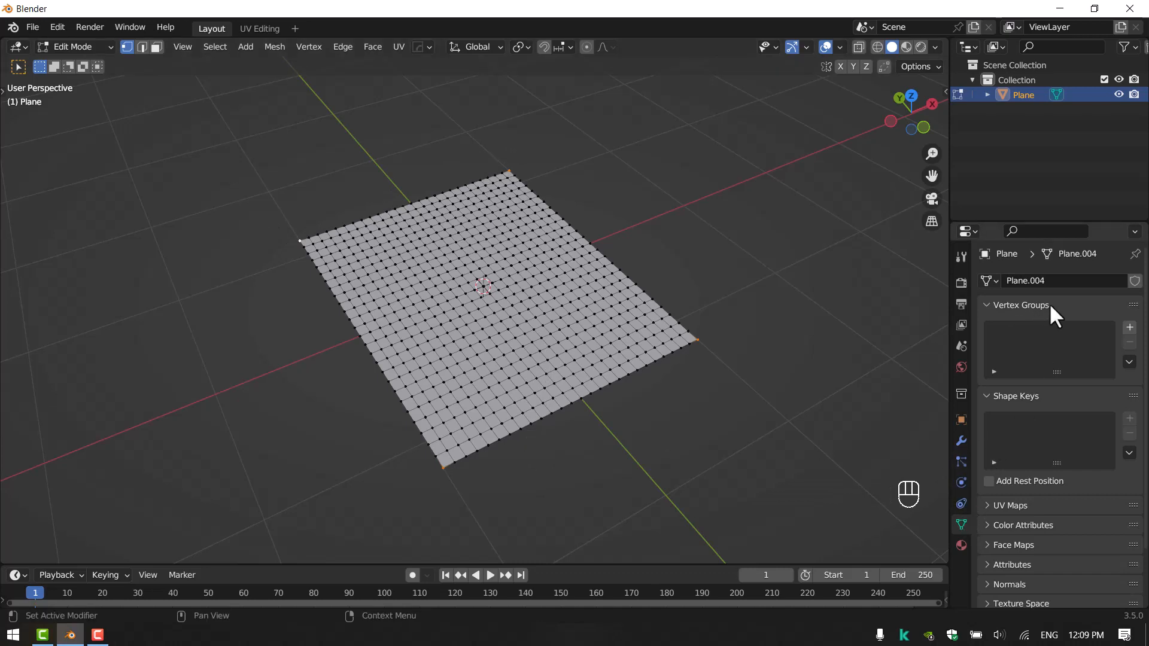
click(1130, 327)
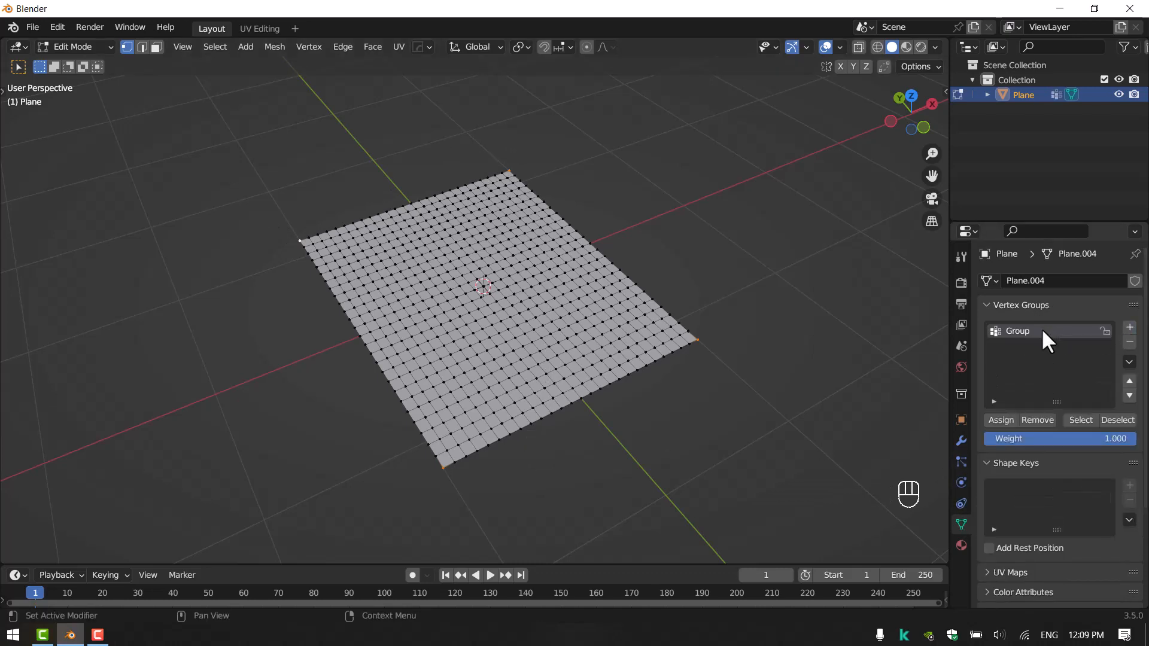
double_click(1045, 331)
text(Pins)
key(Return)
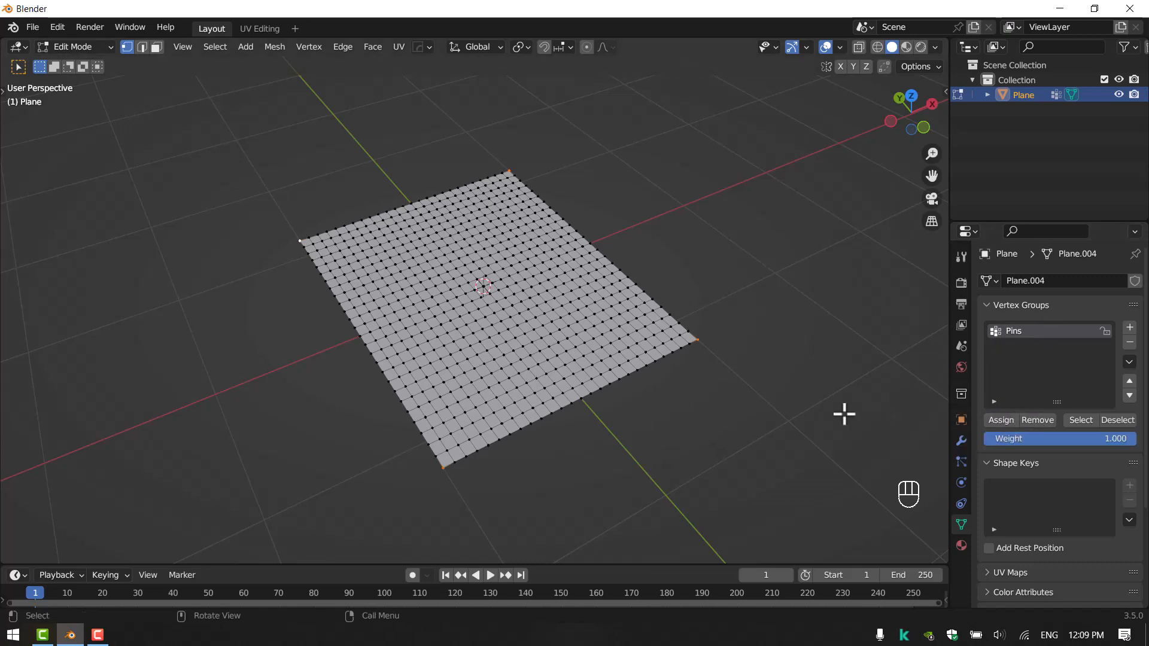
middle_drag(800, 331, 803, 333)
key(Tab)
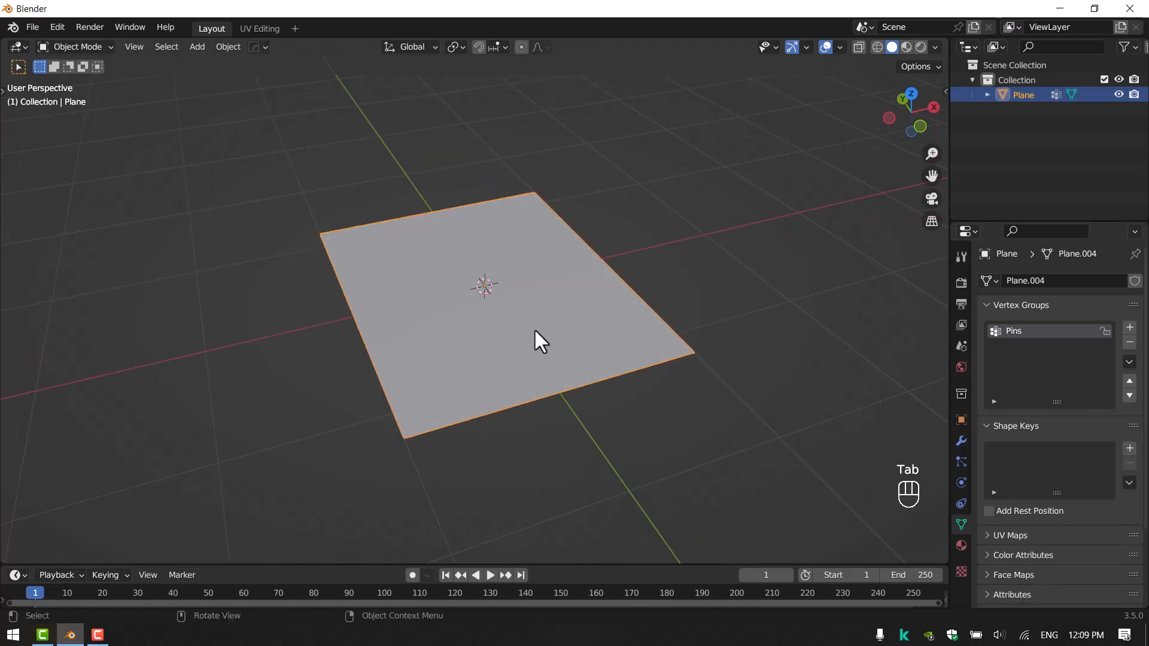
Step: Add Cloth physics to the plane and set Pins as its pin group
click(961, 482)
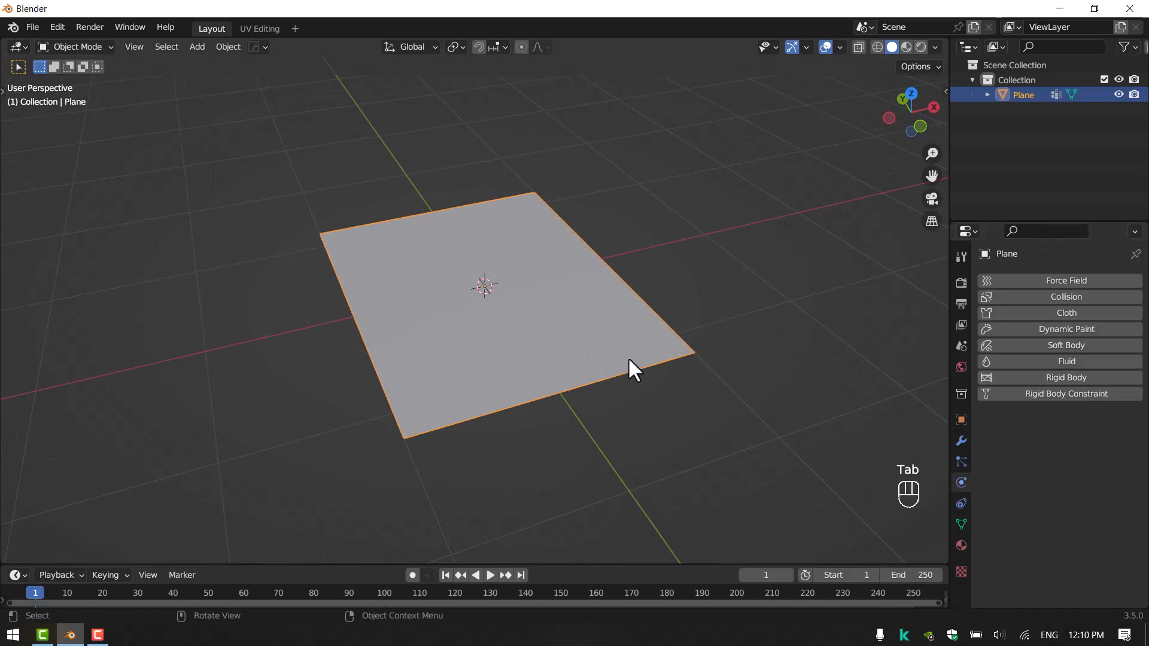
click(1078, 311)
scroll(1056, 390, down, 12)
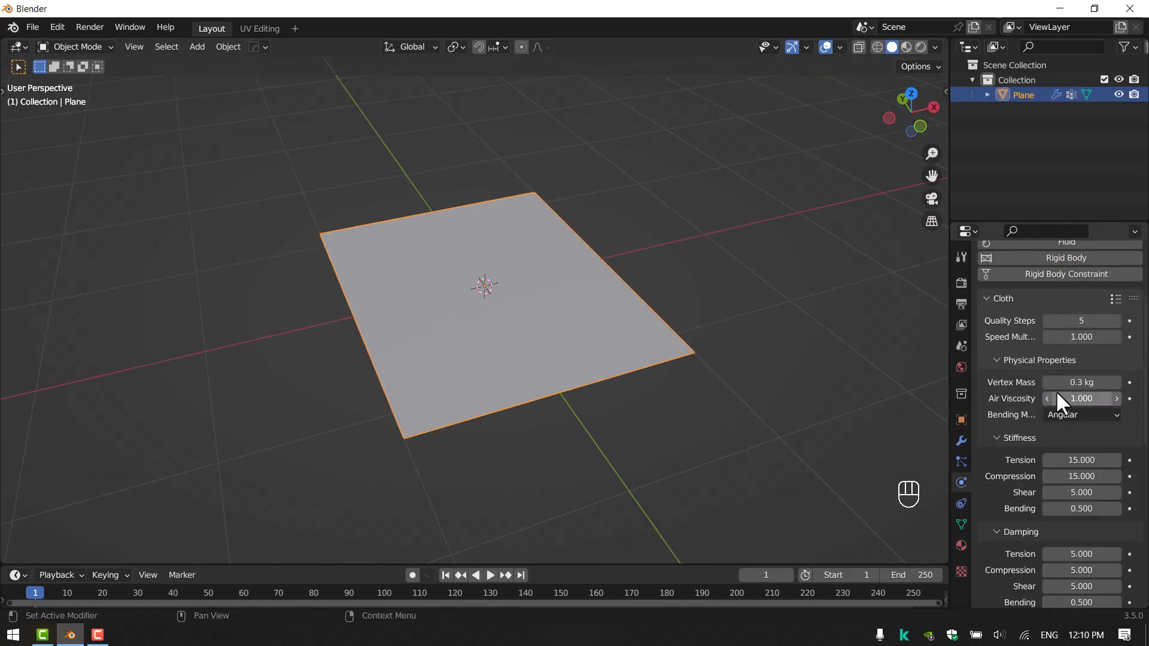
scroll(1058, 429, down, 5)
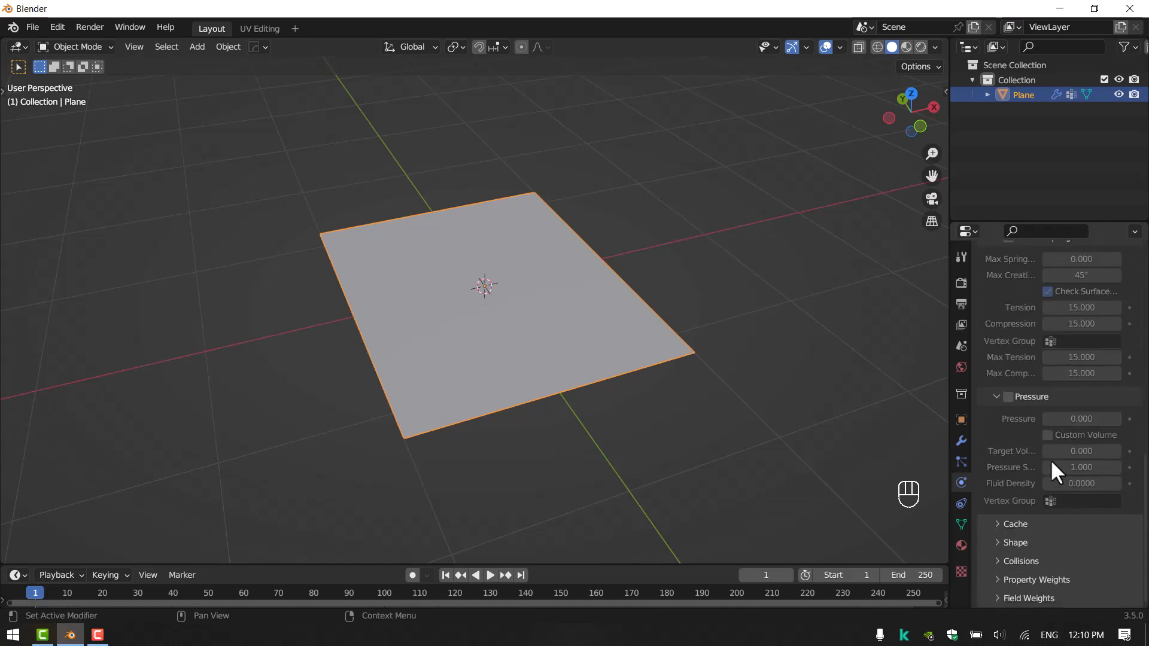
click(1039, 542)
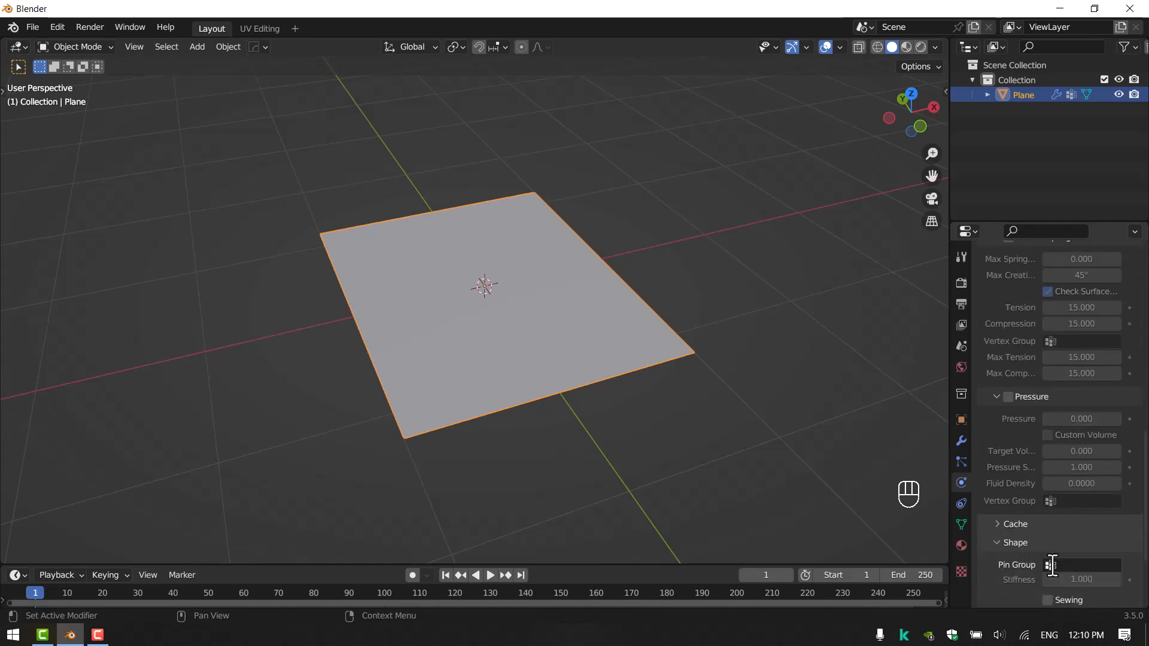
click(1053, 565)
click(1008, 414)
Step: Play the cloth simulation and stop it at frame 53 with the plane sagging between its pinned corners
middle_drag(671, 336, 612, 177)
key(space)
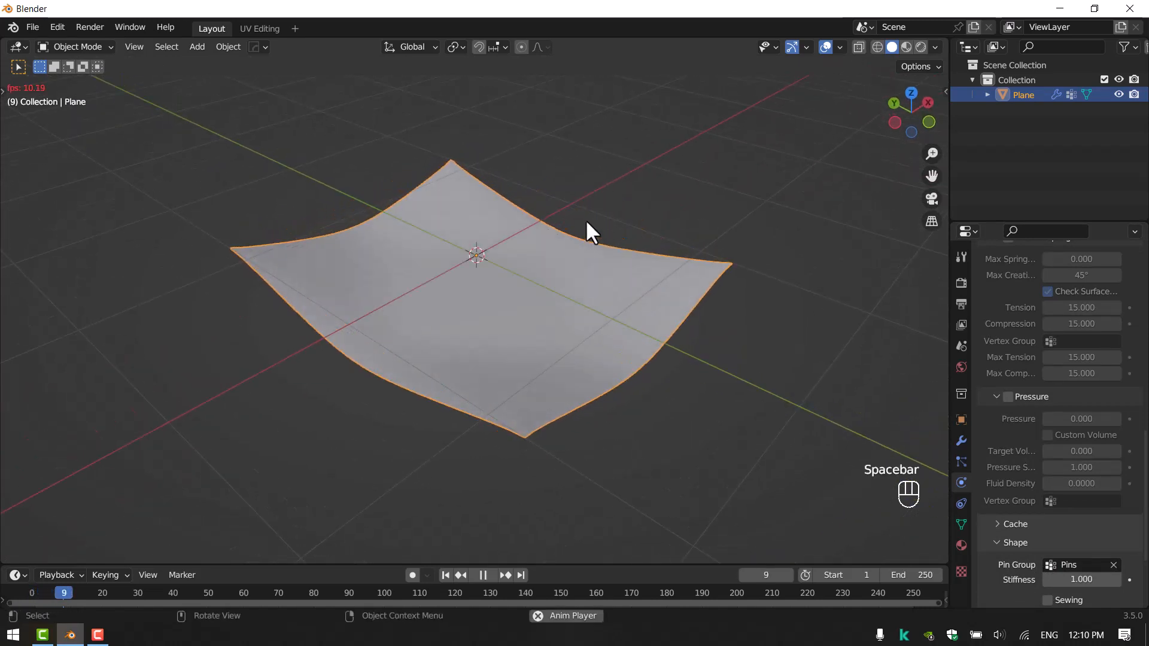
middle_drag(586, 221, 599, 202)
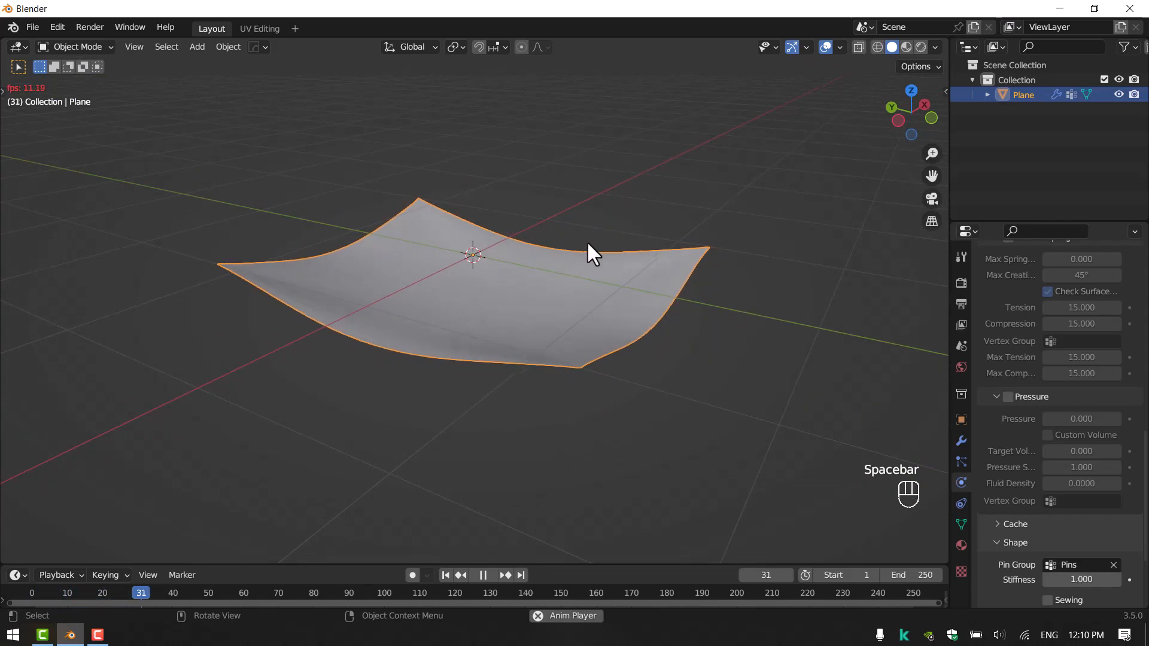
middle_drag(587, 242, 563, 226)
key(space)
Step: Apply smooth shading to the sagging plane
right_click(531, 280)
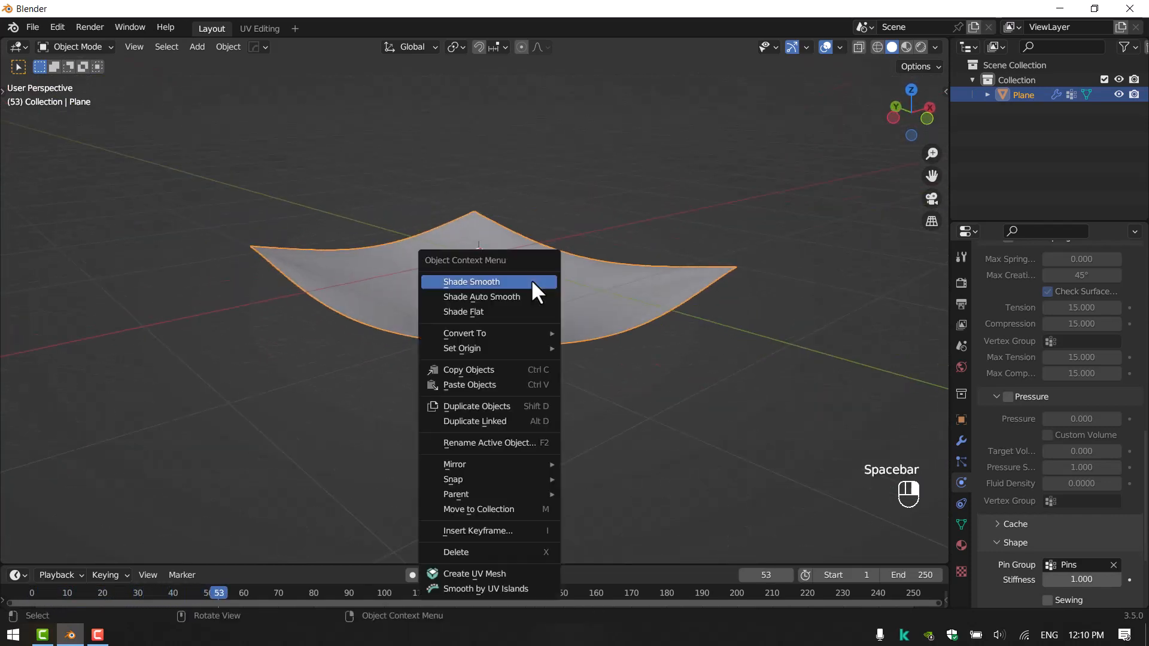
click(531, 285)
middle_drag(530, 285, 634, 243)
Step: Apply the Cloth modifier to make the draped shape permanent
click(957, 441)
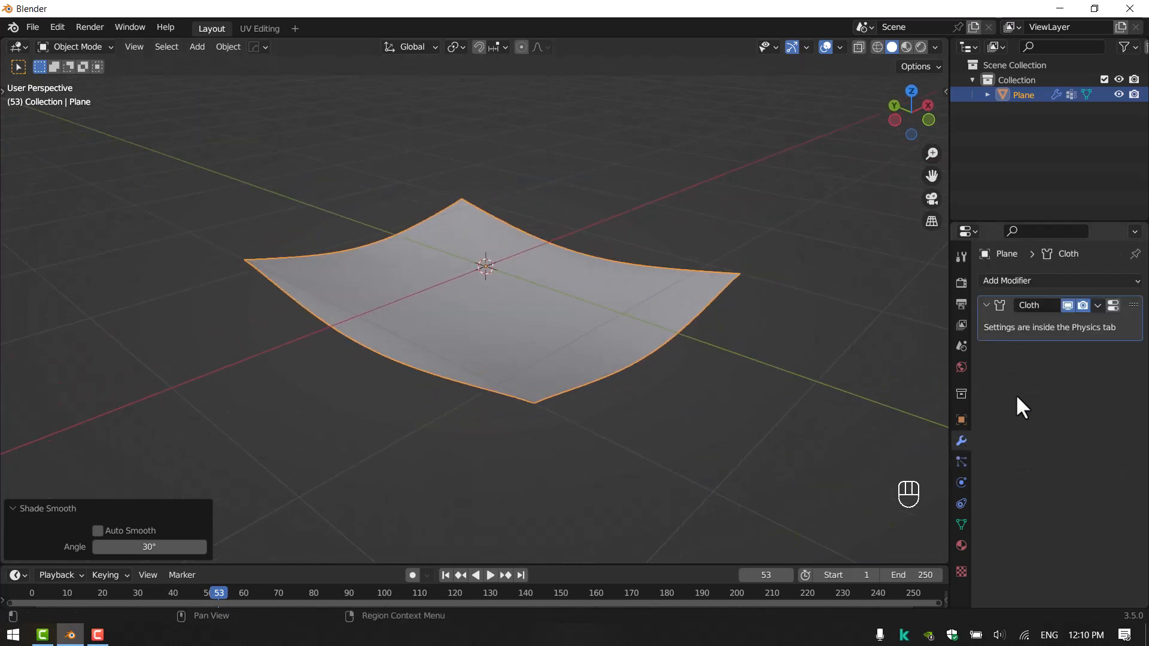
click(1097, 305)
click(1083, 319)
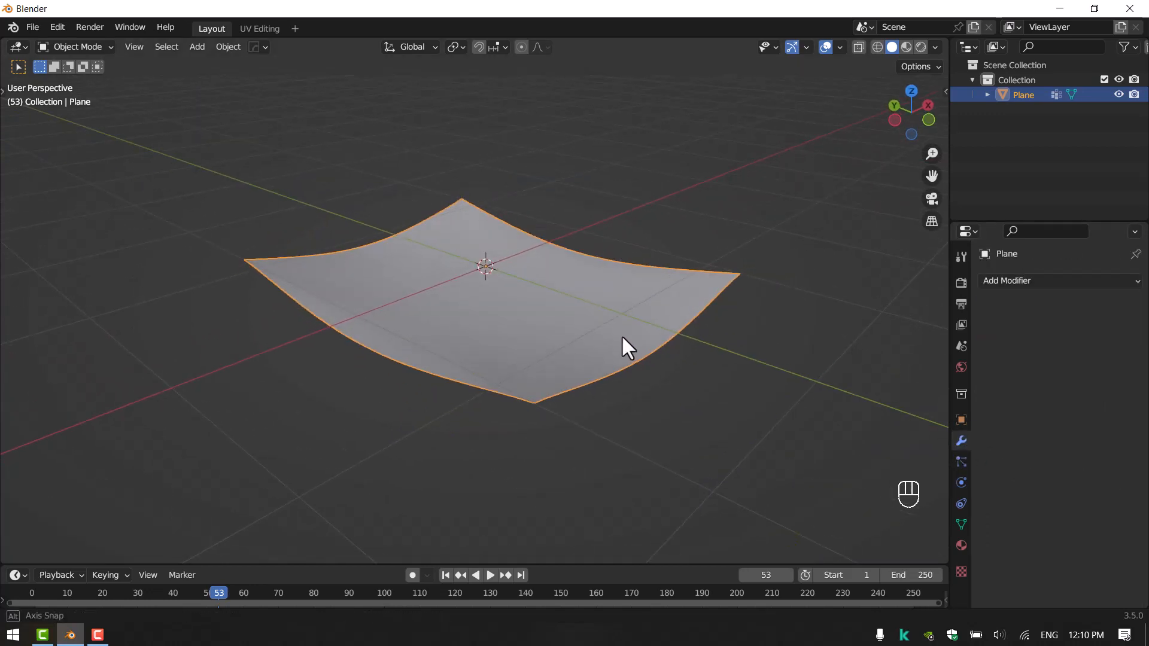
middle_drag(622, 339, 414, 301)
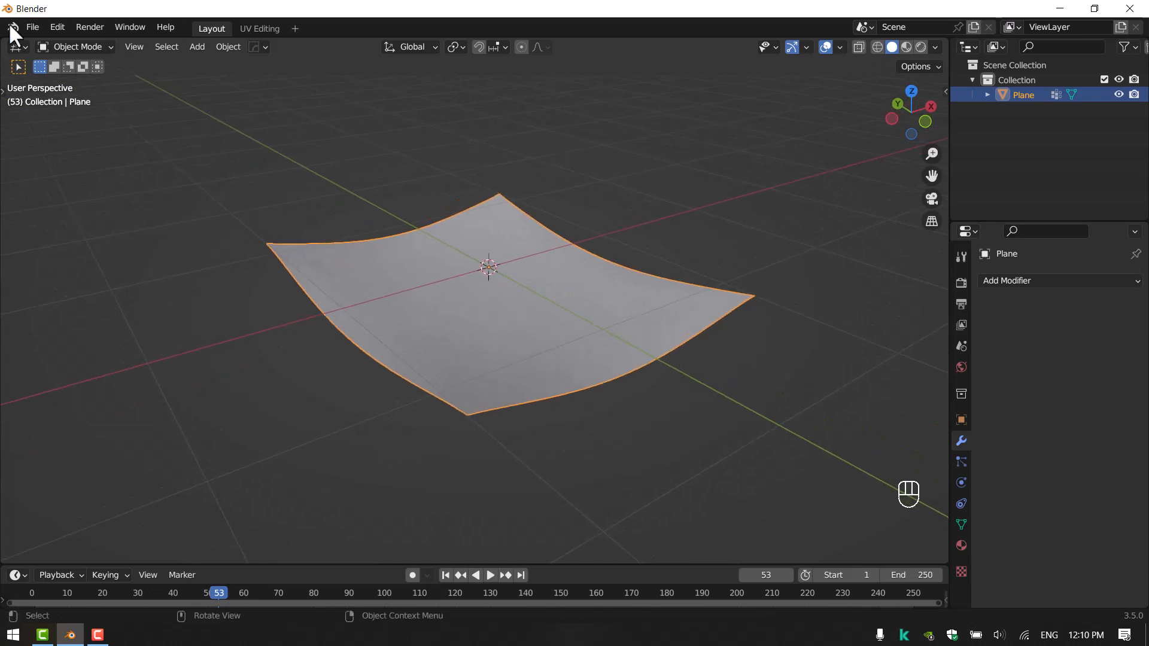
Step: Export the plane as an FBX file named Cloth to the Desktop, limited to selected objects
click(31, 27)
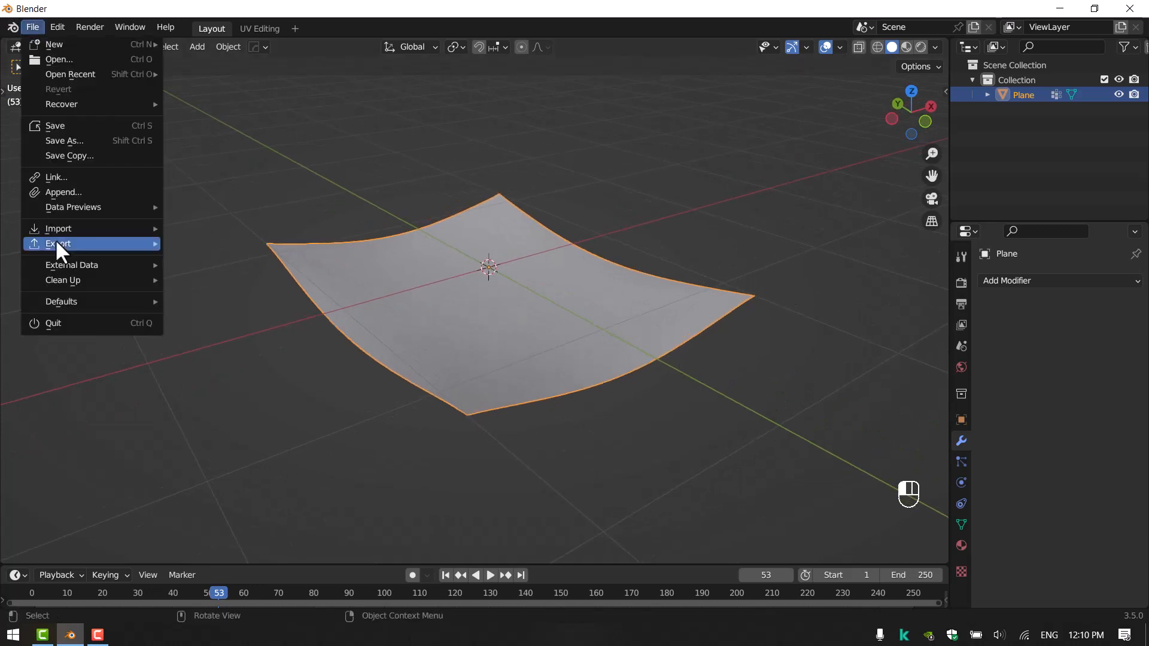
mouse_move(99, 239)
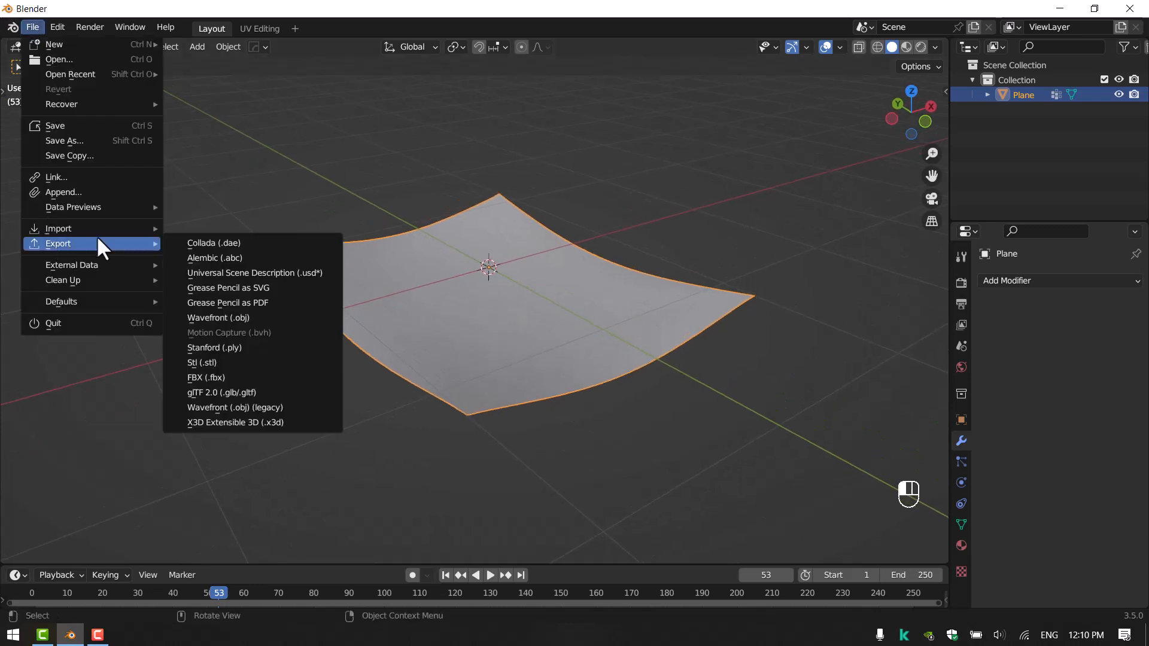
click(232, 373)
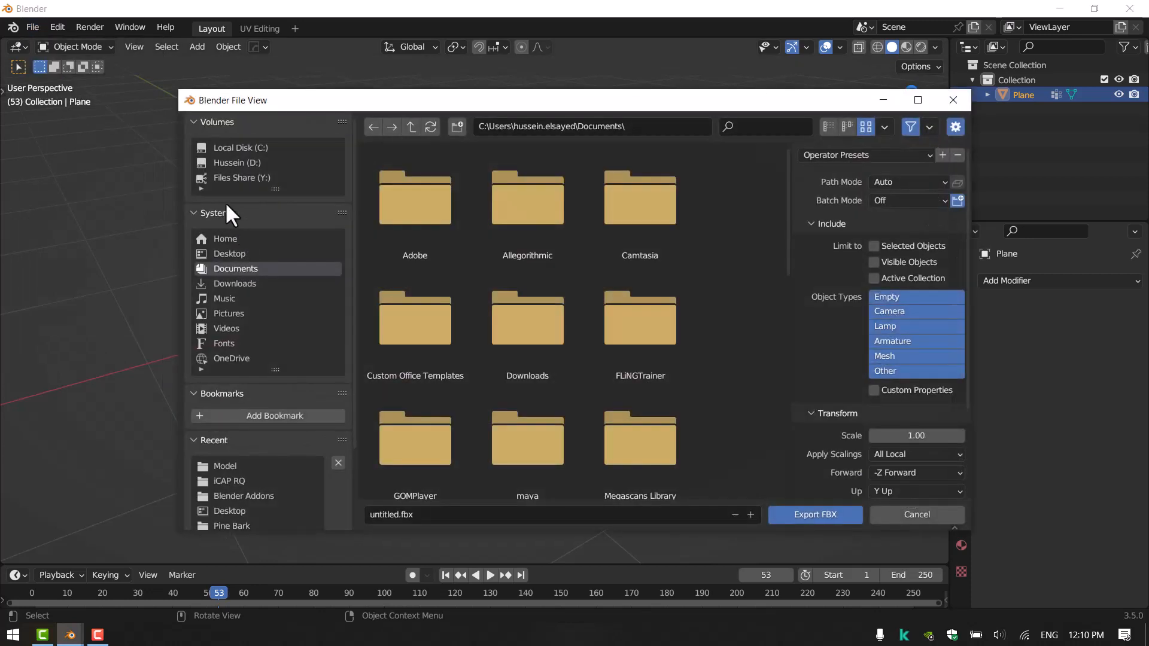
click(229, 254)
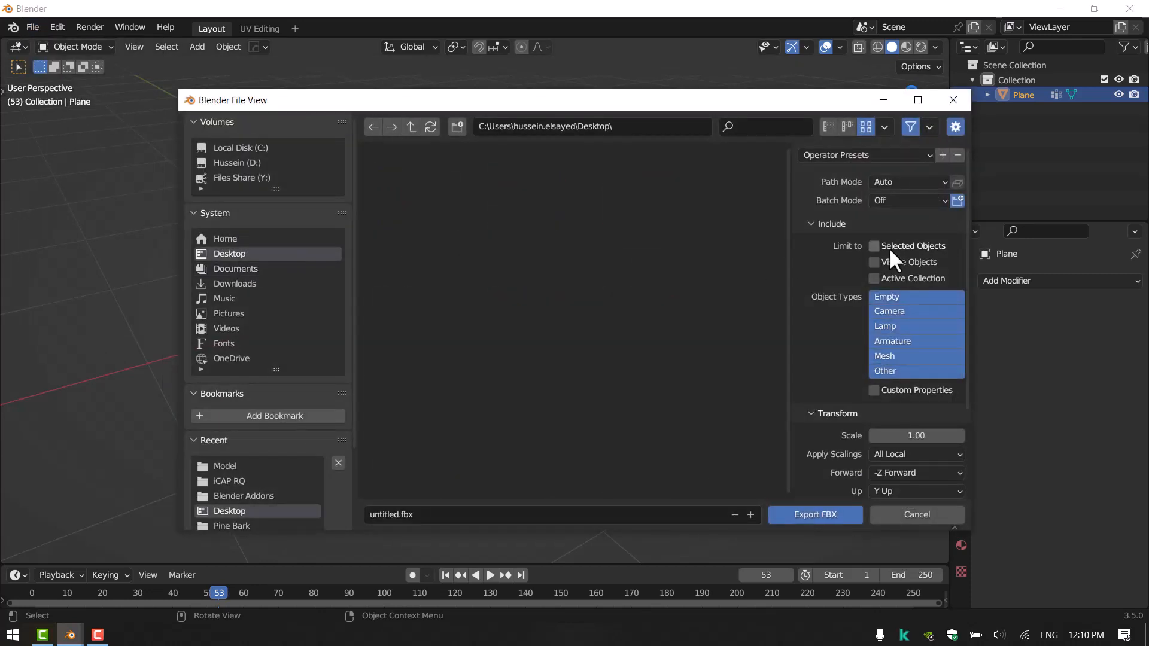
click(470, 518)
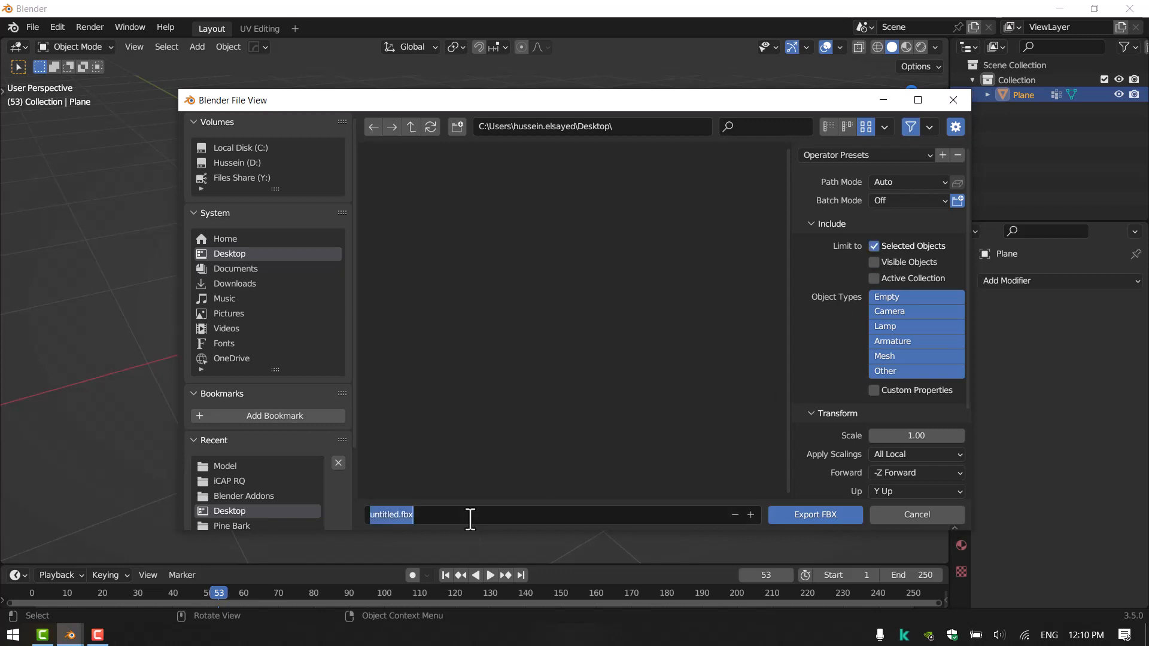
text(Cloth)
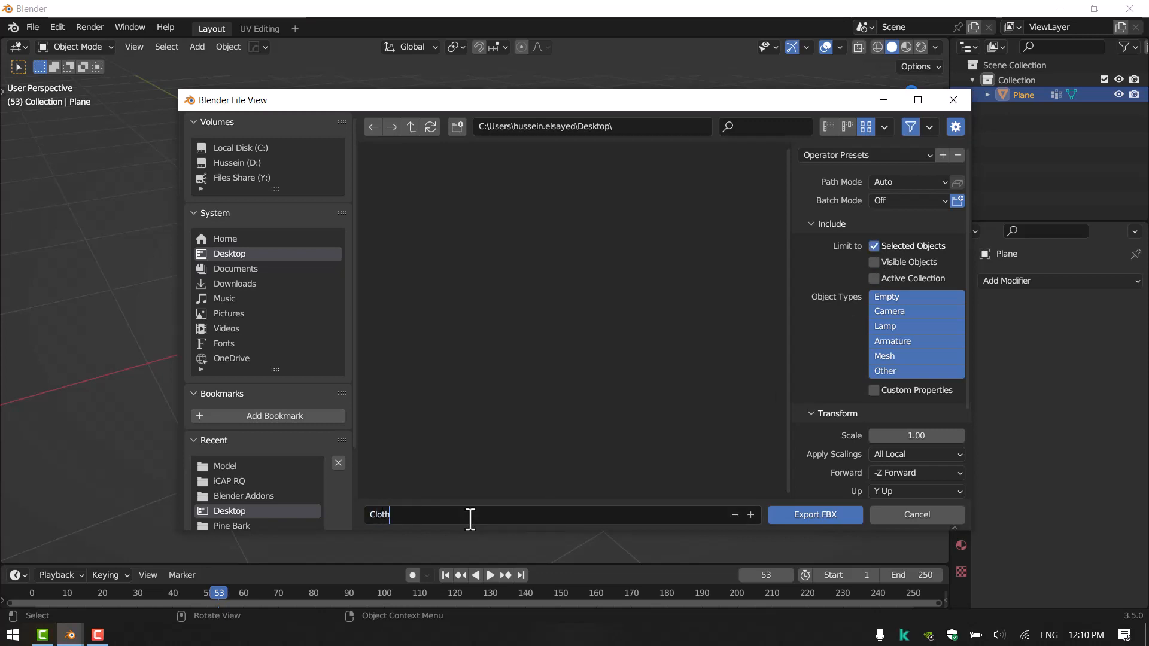
click(811, 514)
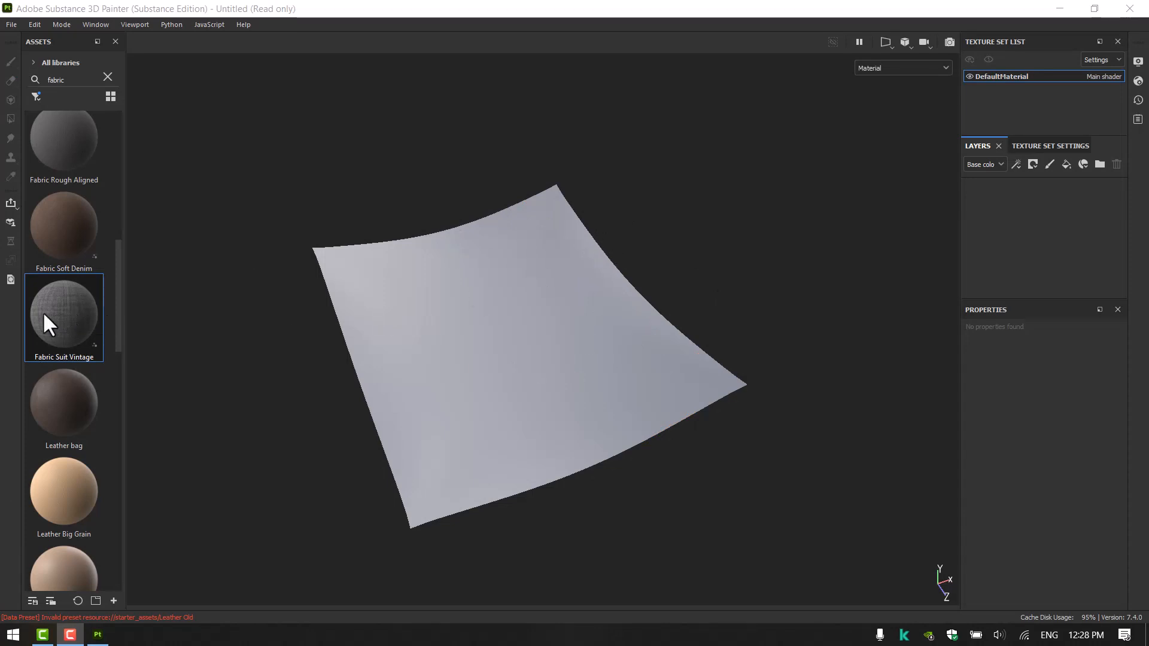
Step: In Substance 3D Painter, apply the Fabric Suit Vintage material to the cloth and add a fill layer named Torn Fabric above it
drag(72, 338, 513, 334)
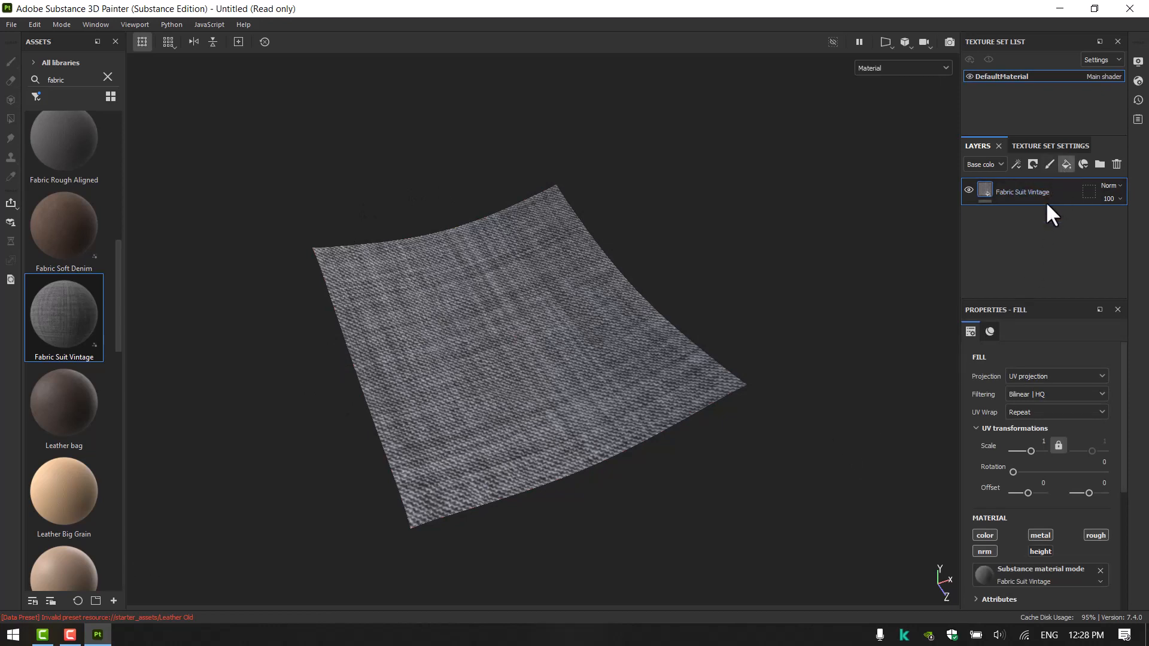
double_click(1028, 193)
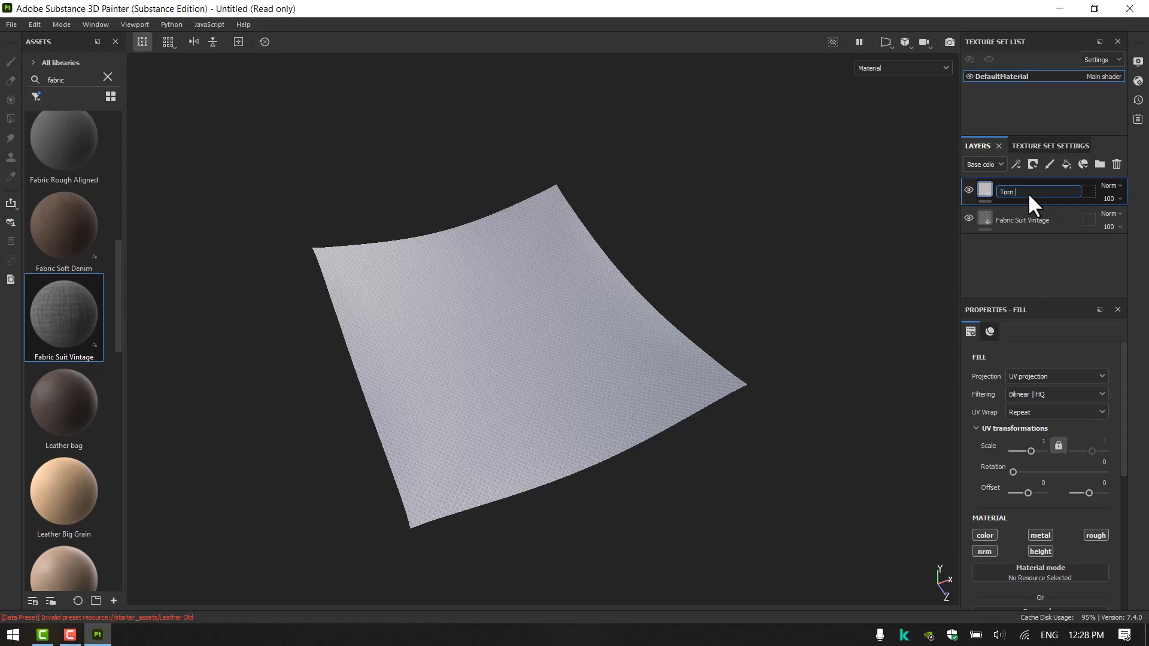
text(Torn Fabric)
key(Return)
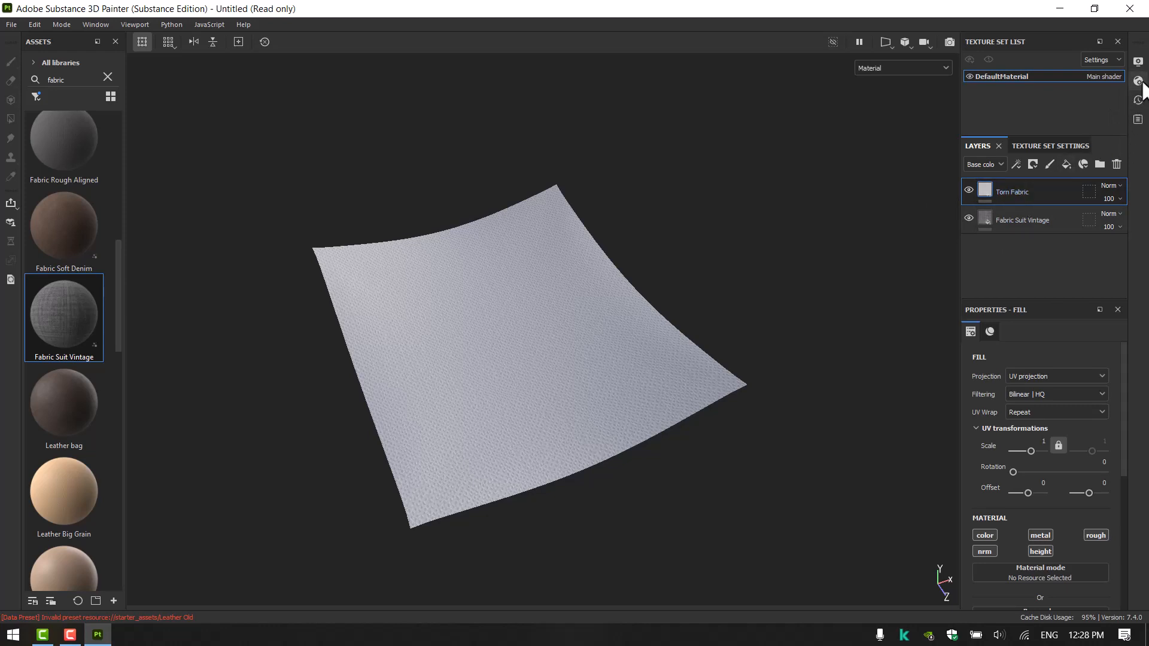
Step: Check in the shader settings which shader the cloth's main shader instance uses
click(1137, 81)
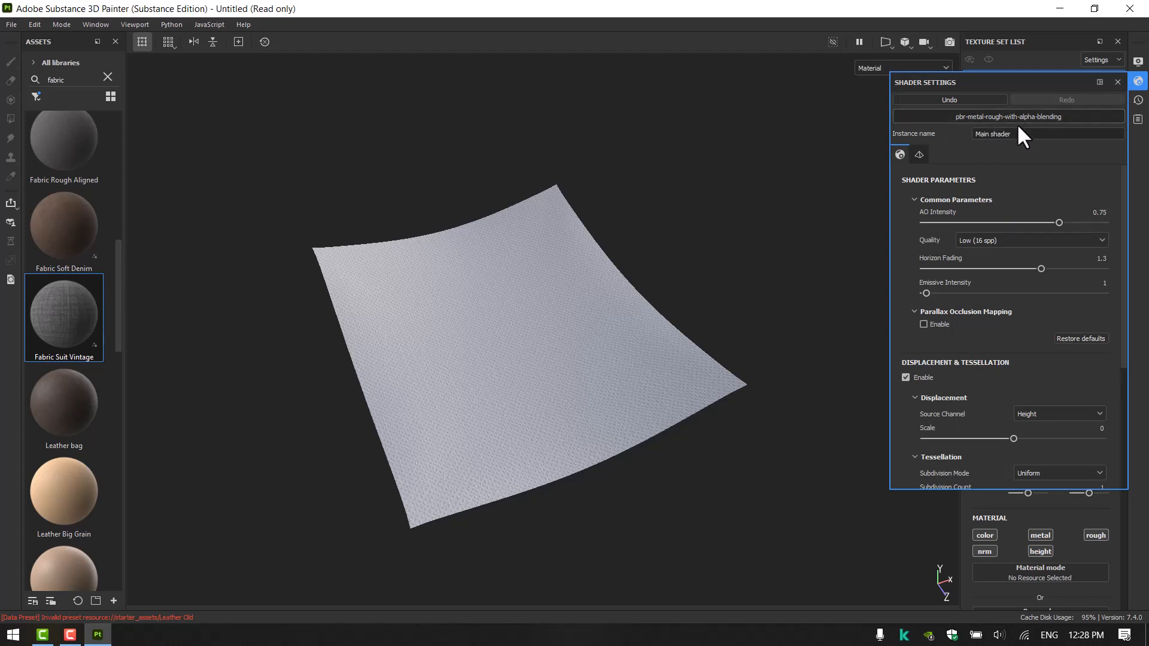
click(1117, 79)
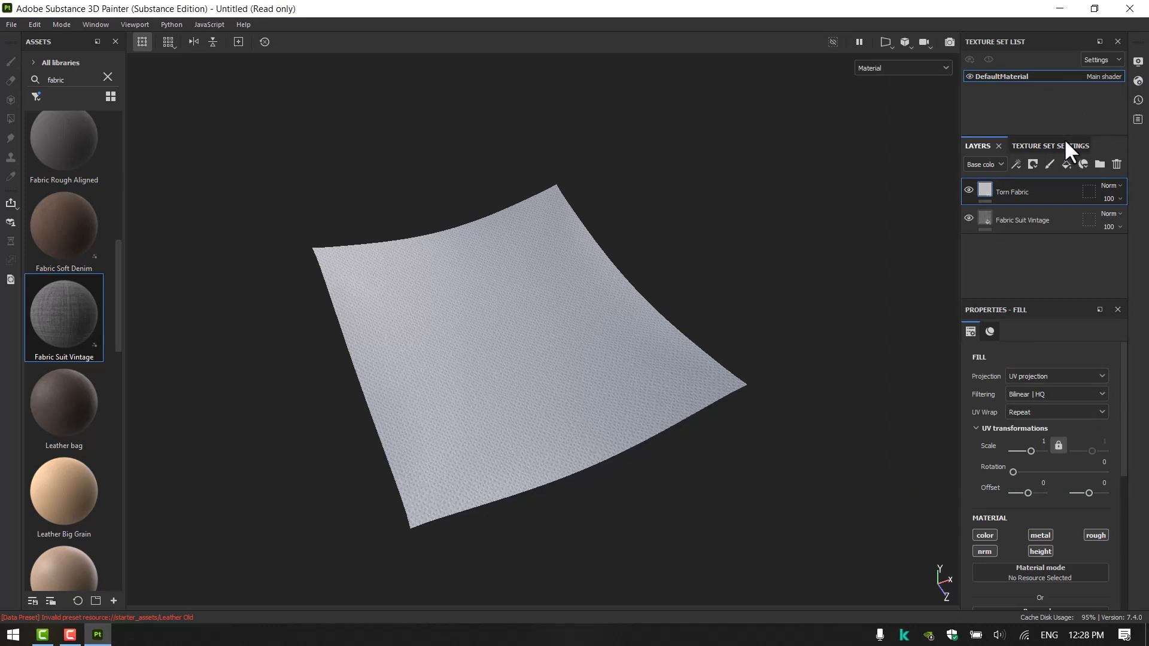
Step: Add an Opacity channel to the texture set and return to the layer stack
click(1054, 146)
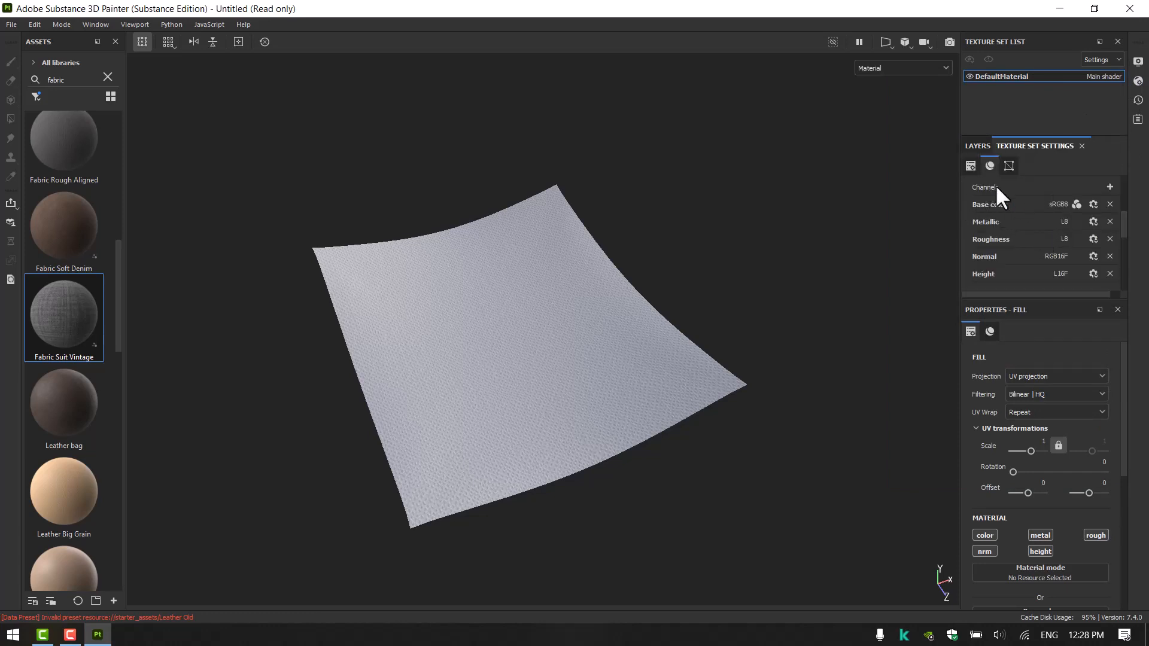
click(1108, 185)
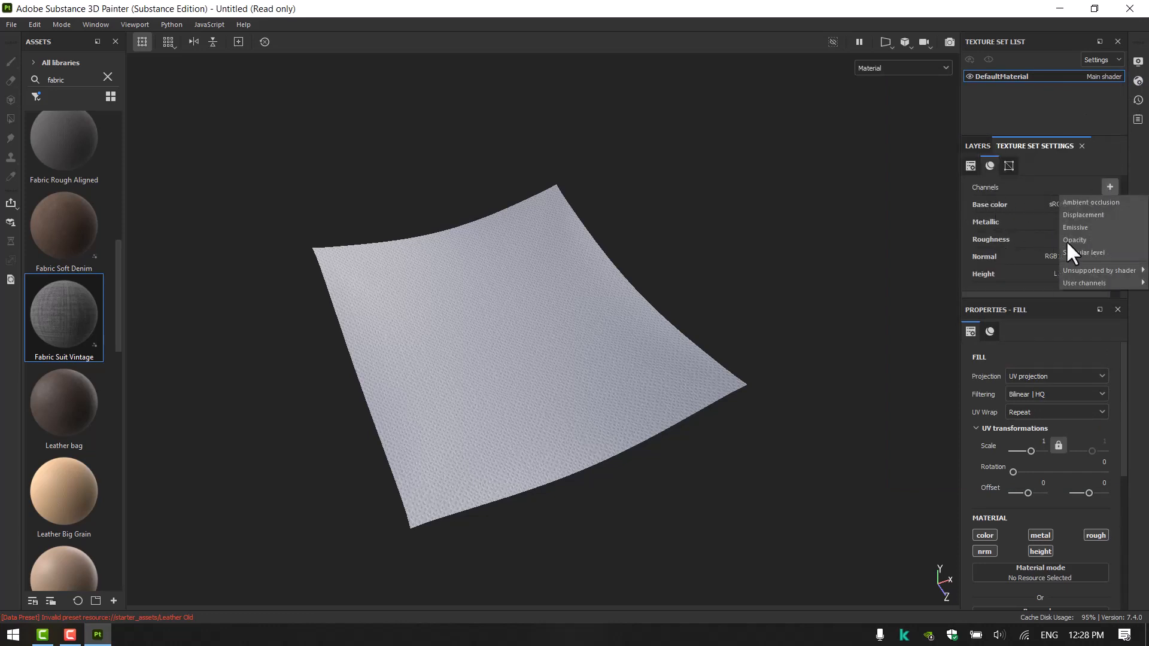
click(1072, 238)
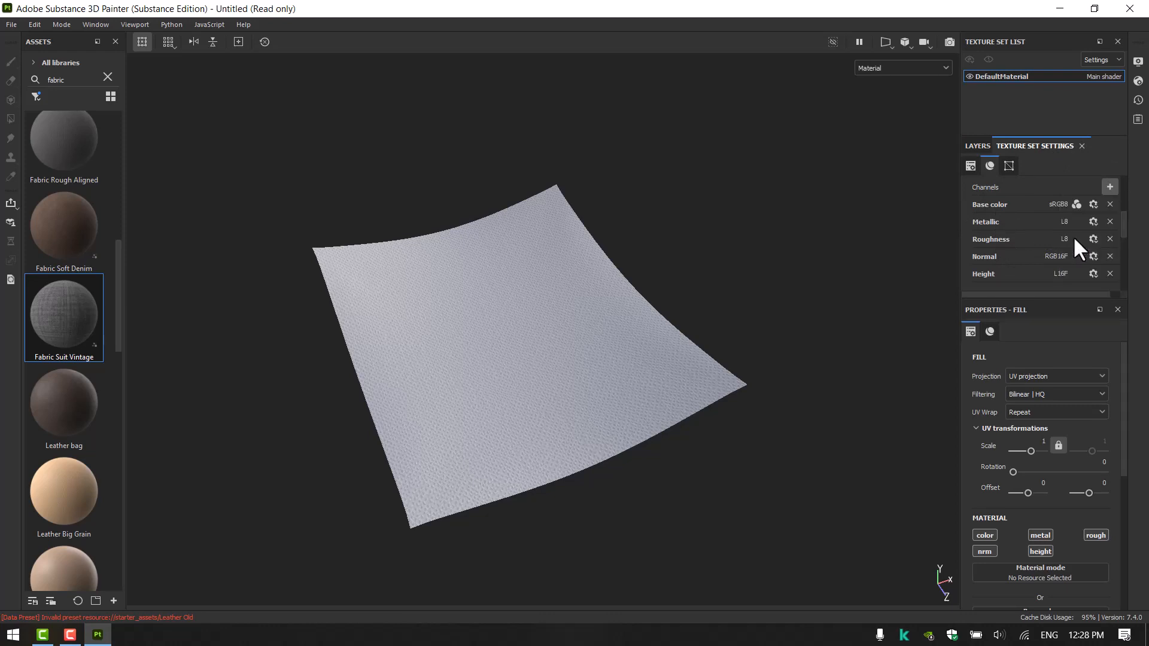
click(977, 146)
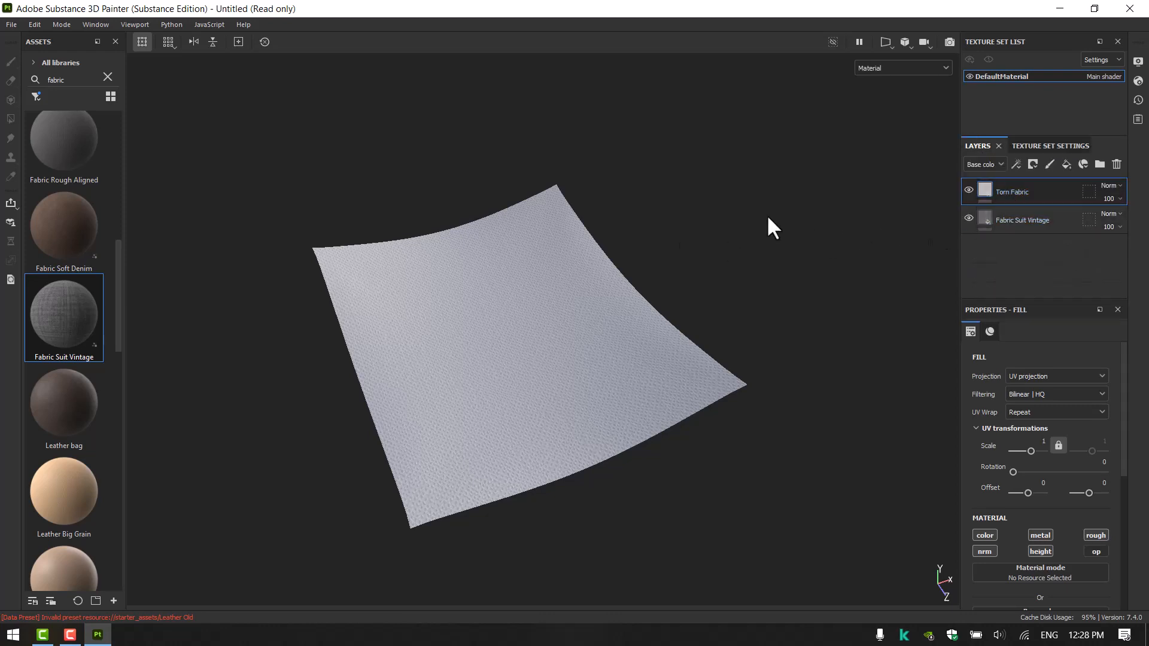
Step: Limit the Torn Fabric fill layer to the opacity channel by disabling color, metal, rough, normal and height
key(p)
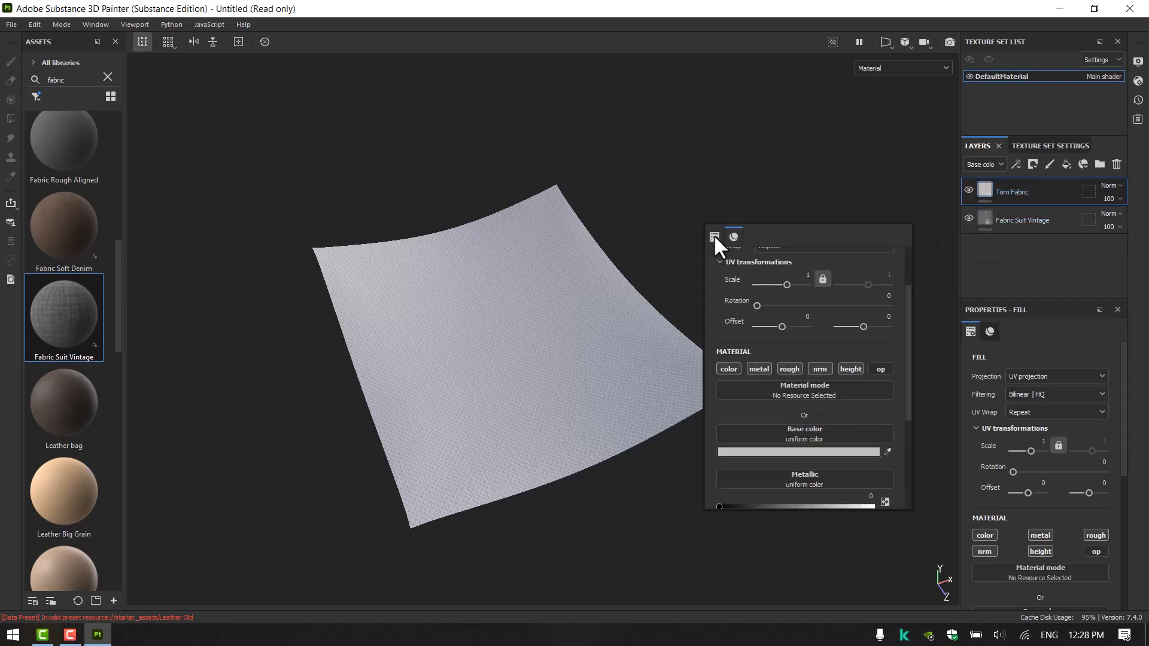
click(729, 368)
click(759, 369)
click(790, 369)
click(820, 368)
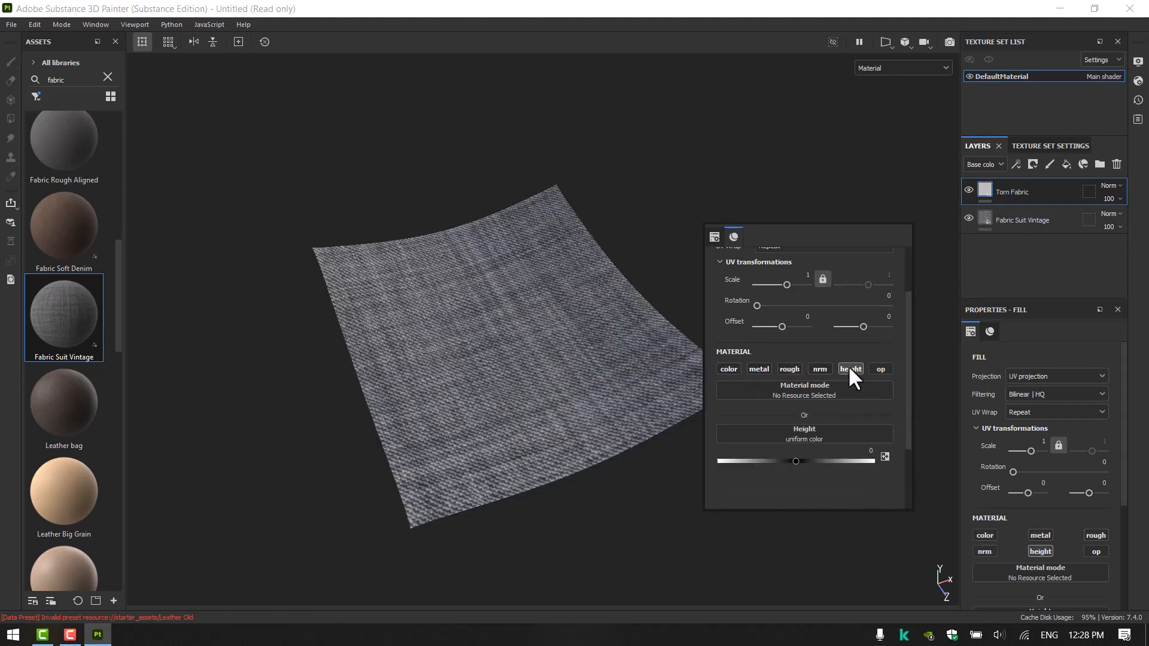
click(849, 368)
click(879, 369)
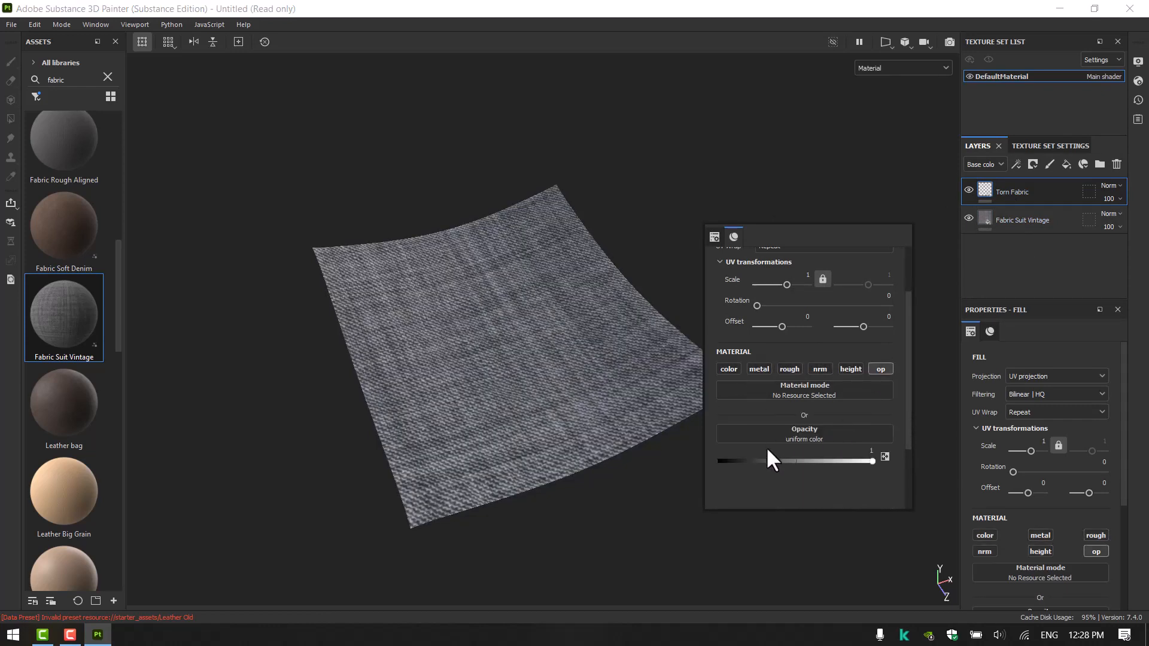
drag(806, 457, 928, 462)
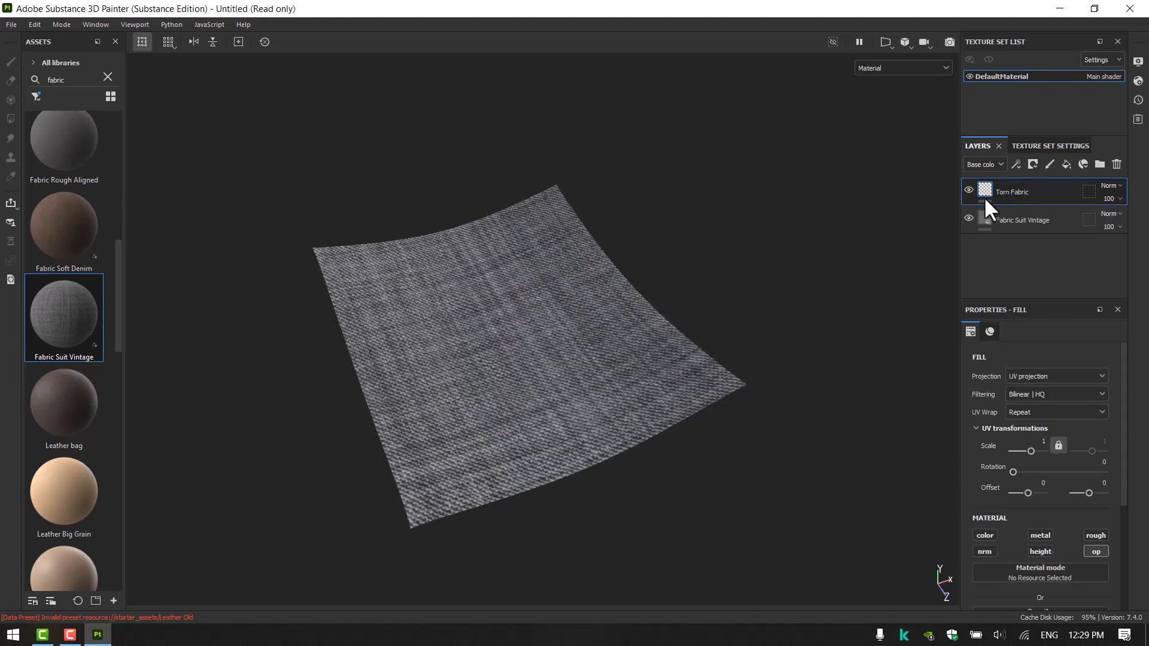
Step: Add a black mask to the Torn Fabric layer and lower its fill's opacity value to about 0
click(1033, 164)
click(1039, 198)
click(987, 190)
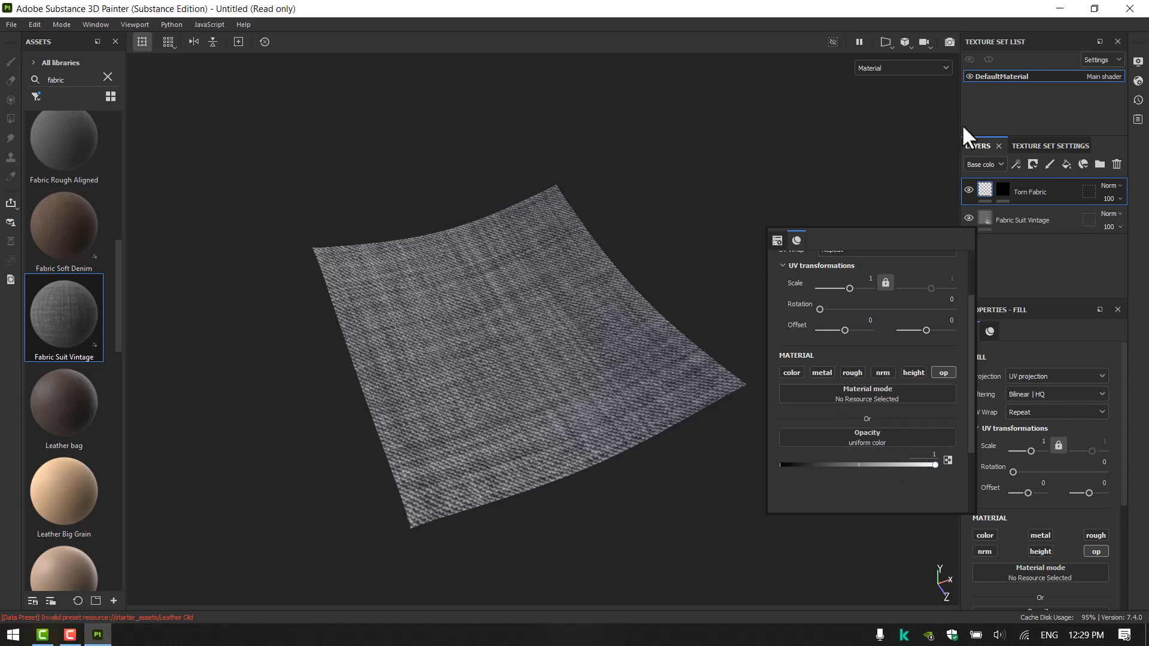
drag(933, 464, 778, 459)
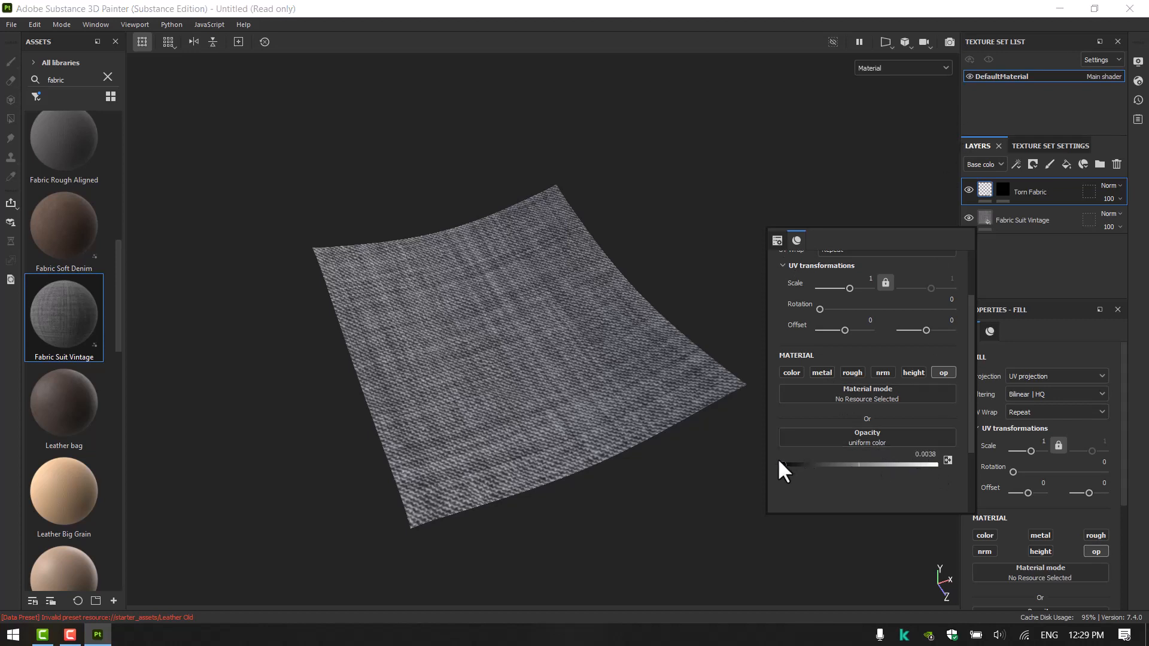
click(764, 171)
alt+drag(662, 275, 668, 262)
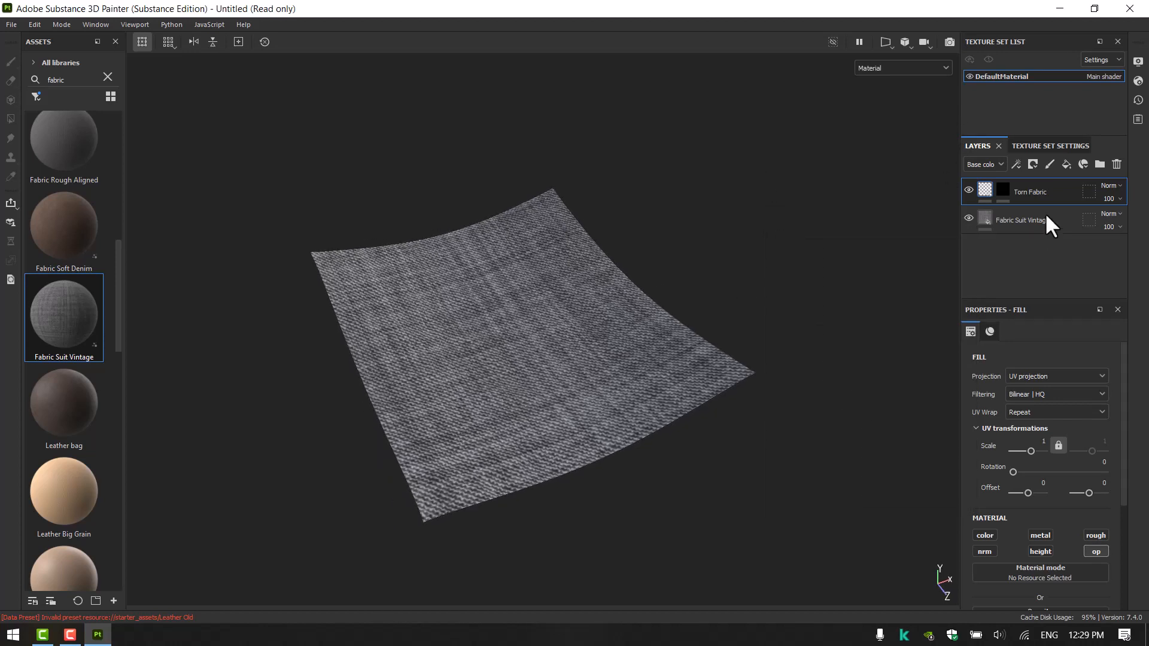
Step: Clear the asset search and filter the assets to show brushes instead of materials
drag(66, 79, 36, 91)
double_click(64, 80)
key(BackSpace)
click(36, 96)
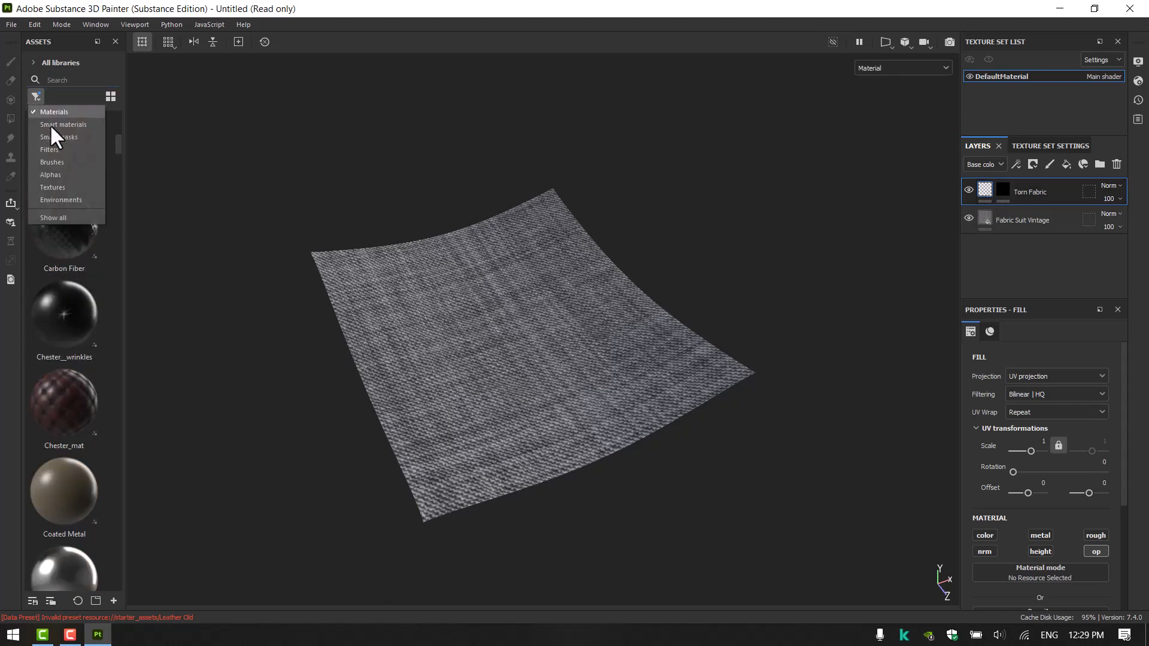
click(54, 161)
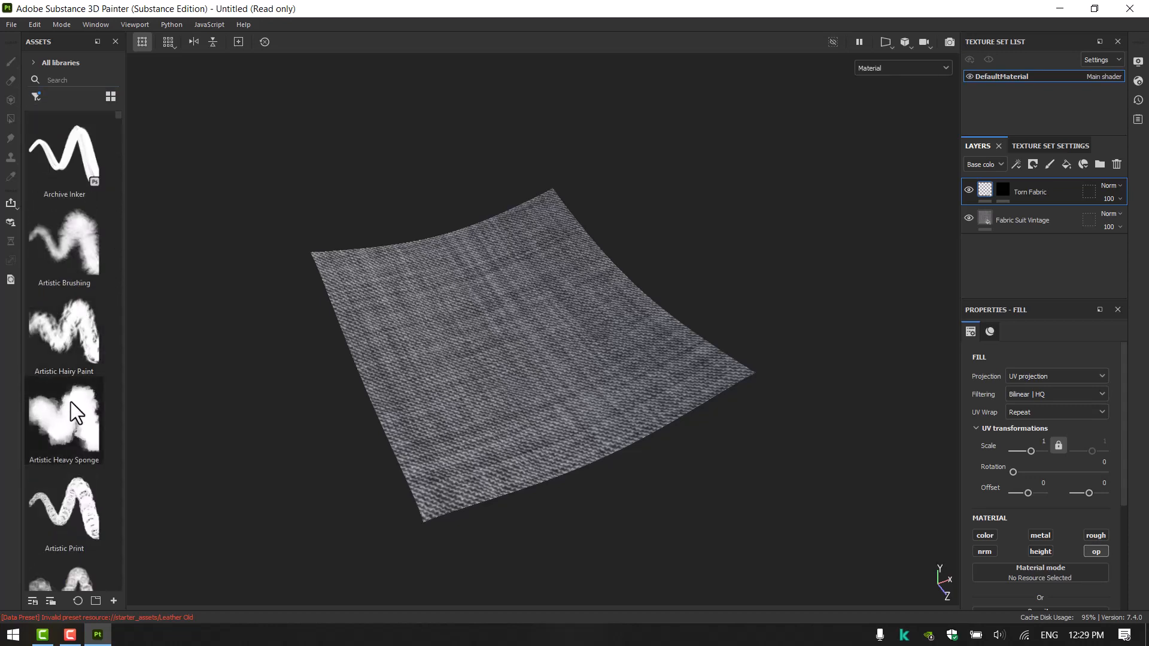
Step: Select the Torn Fabric mask, try a stroke on the cloth with the Artistic Heavy Sponge brush, and undo it
click(71, 407)
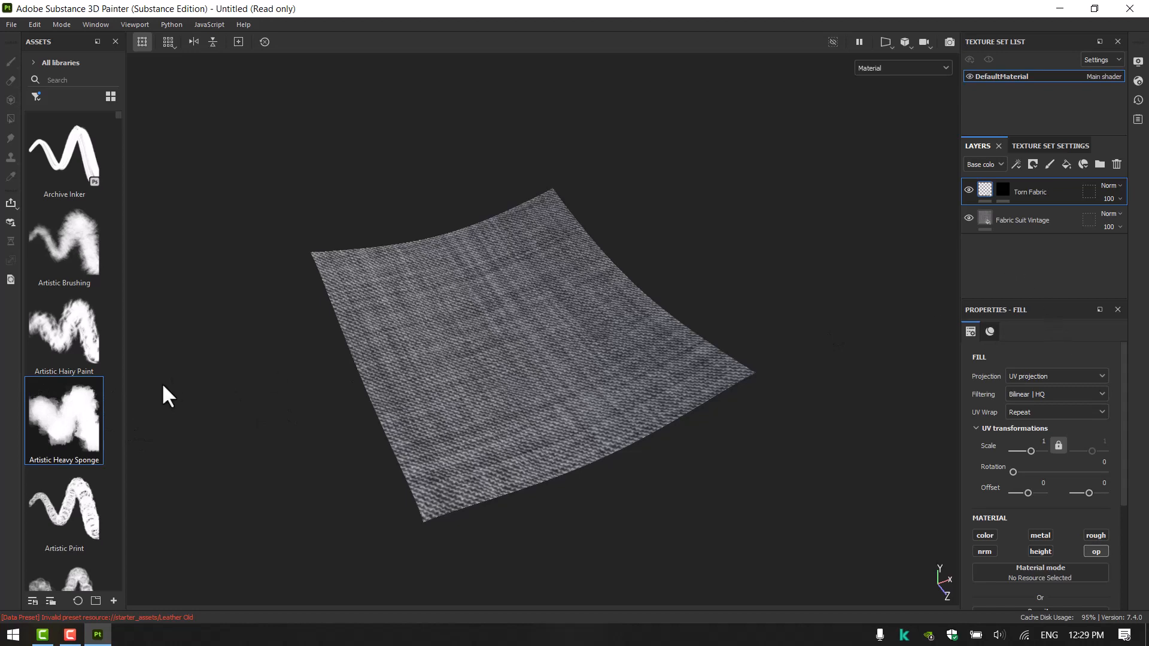
click(1002, 190)
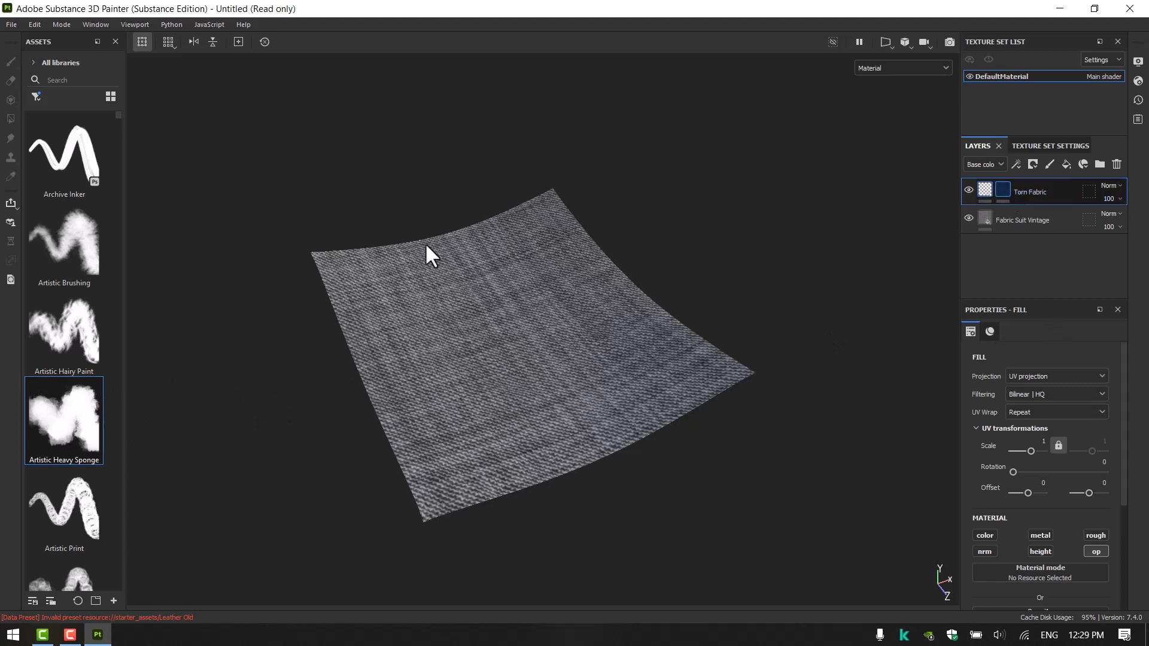
mouse_move(497, 346)
ctrl+right_down()
mouse_move(437, 341)
mouse_move(448, 337)
ctrl+right_up()
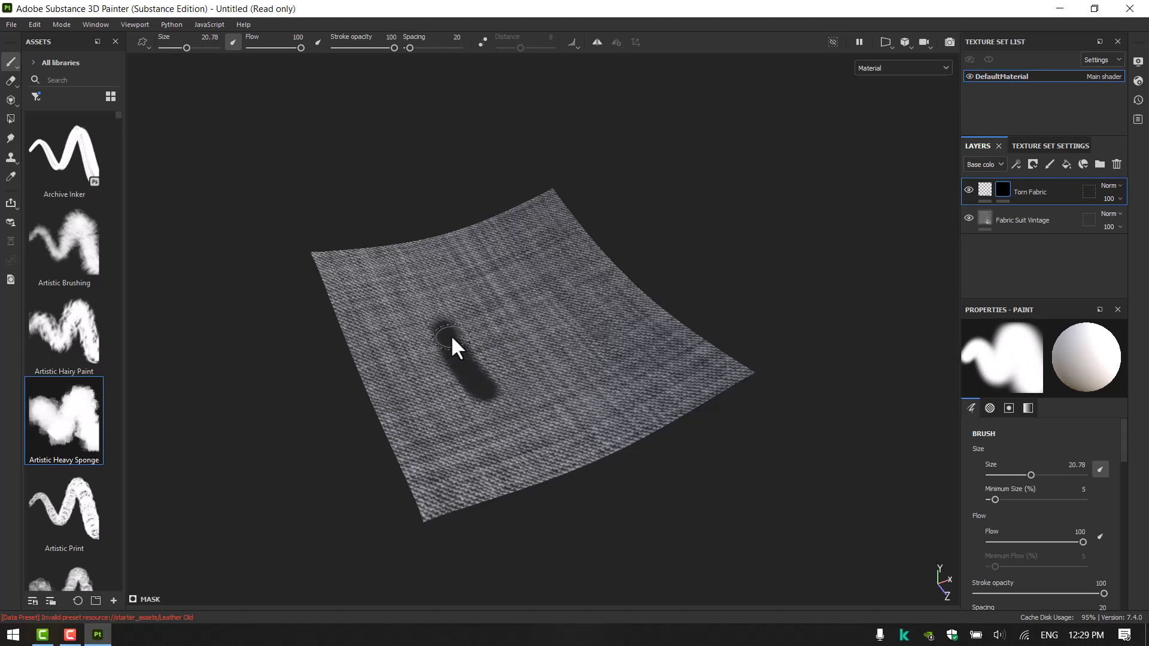
key(ctrl+z)
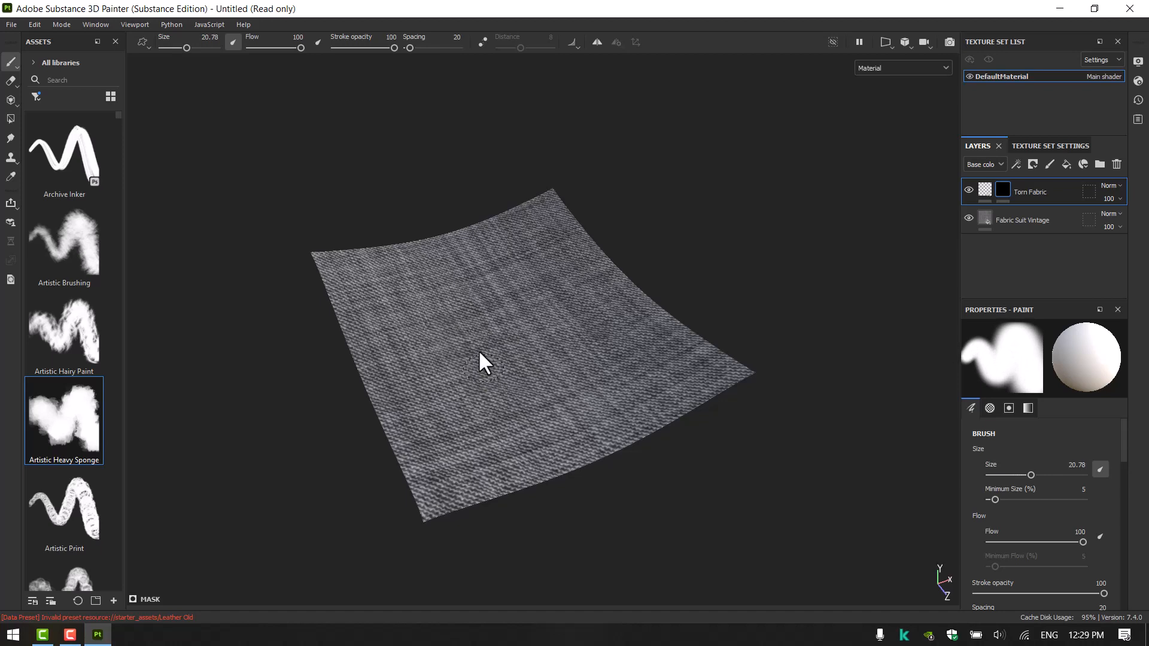
Step: Paint two separate elongated tears on the cloth in the Torn Fabric mask with the Artistic Hairy Paint brush at size 20.78
click(95, 327)
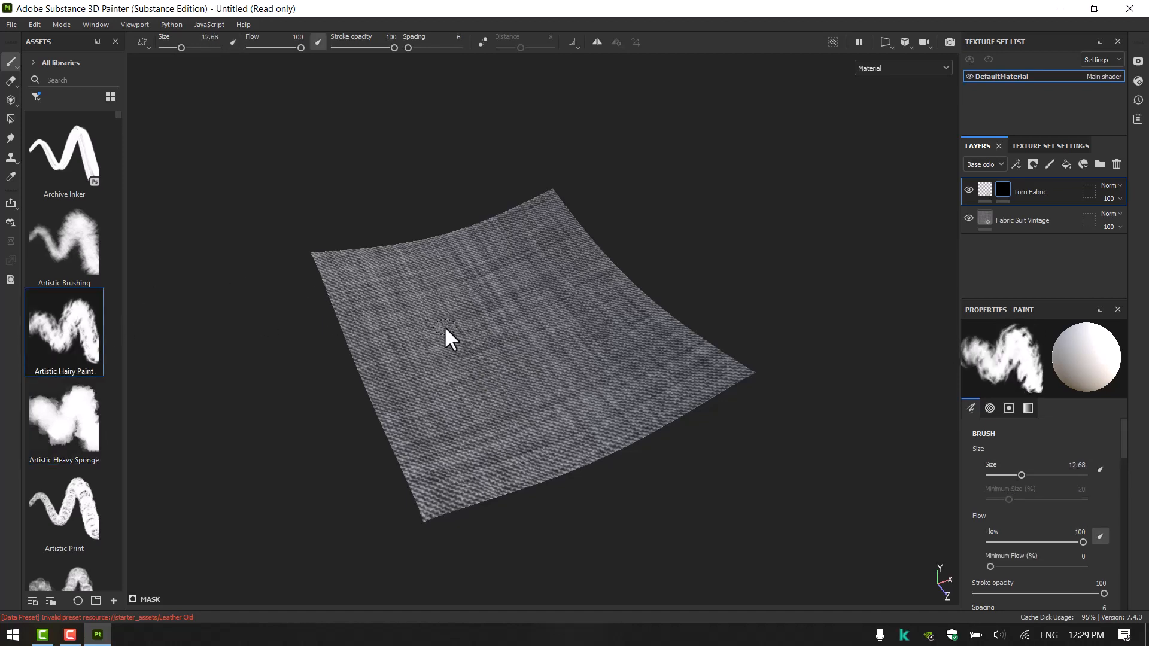
drag(440, 317, 483, 362)
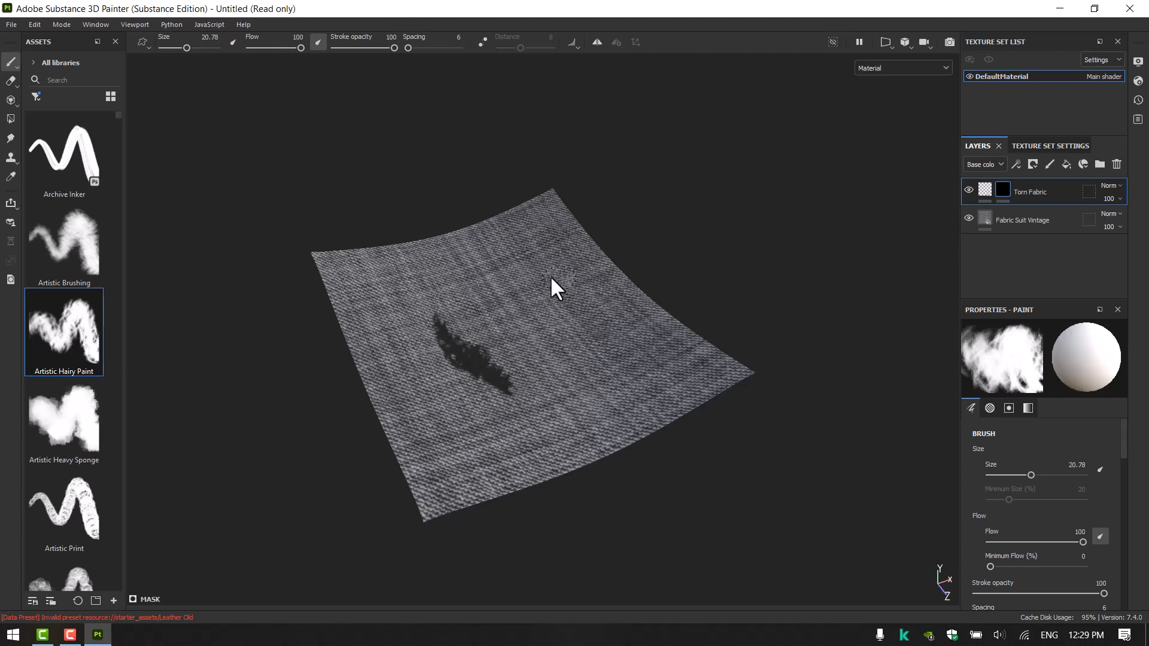
mouse_move(562, 383)
mouse_down()
mouse_move(568, 338)
mouse_move(520, 254)
mouse_up()
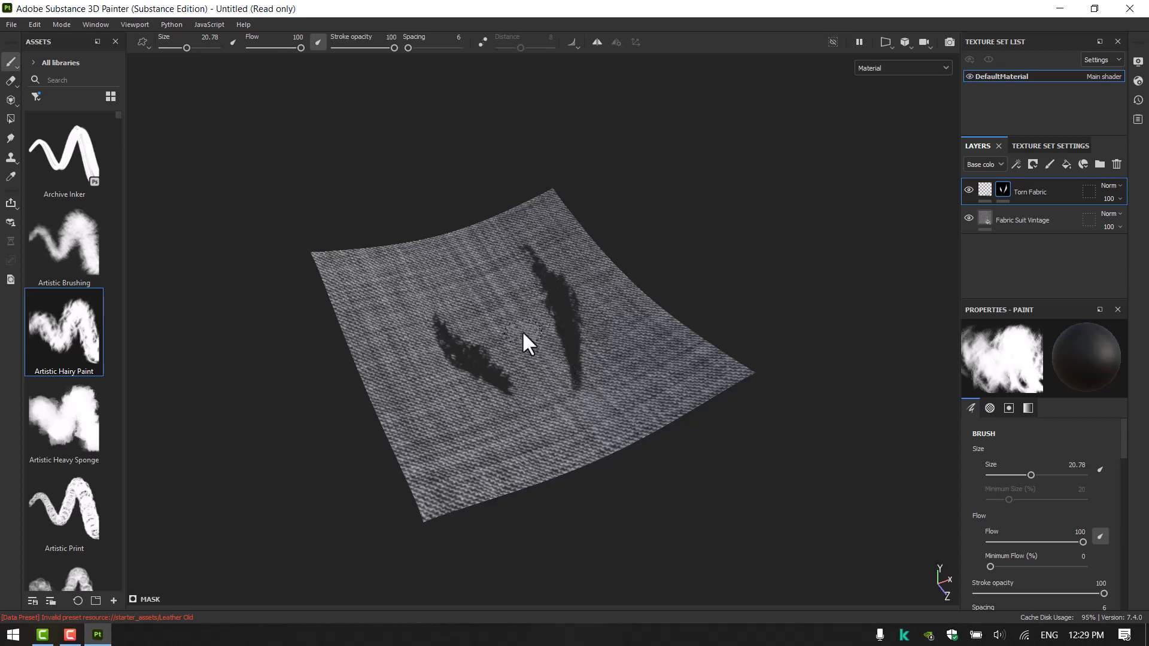
Step: Reduce the brush size to 0.58 and paint thin black mask strokes across the shorter tear as loose threads
key(bracketleft)
key(bracketleft)
key(bracketleft)
key(bracketleft)
scroll(531, 348, up, 3)
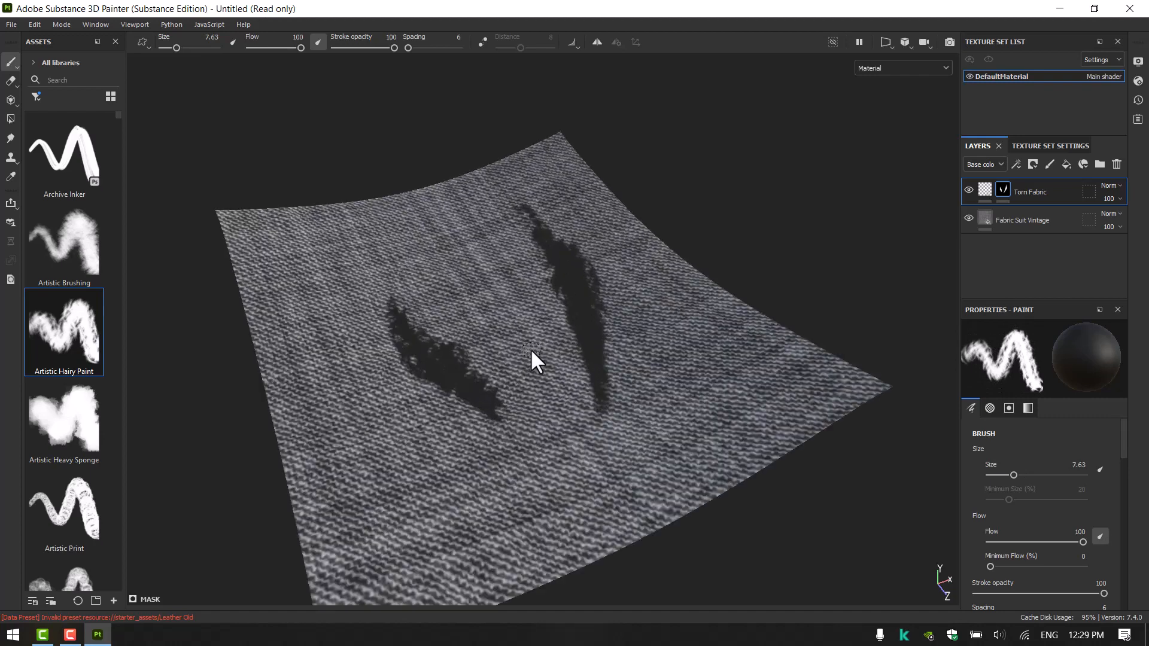
scroll(531, 348, up, 5)
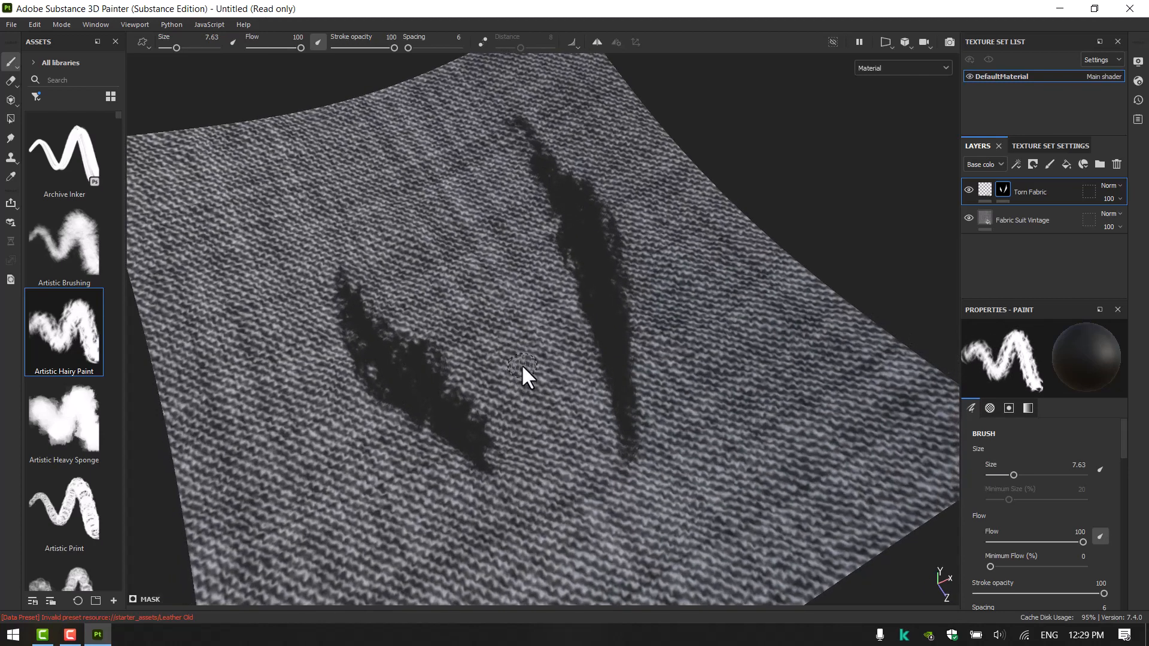
key(bracketleft)
key(bracketleft)
key(bracketleft)
key(bracketleft)
key(bracketleft)
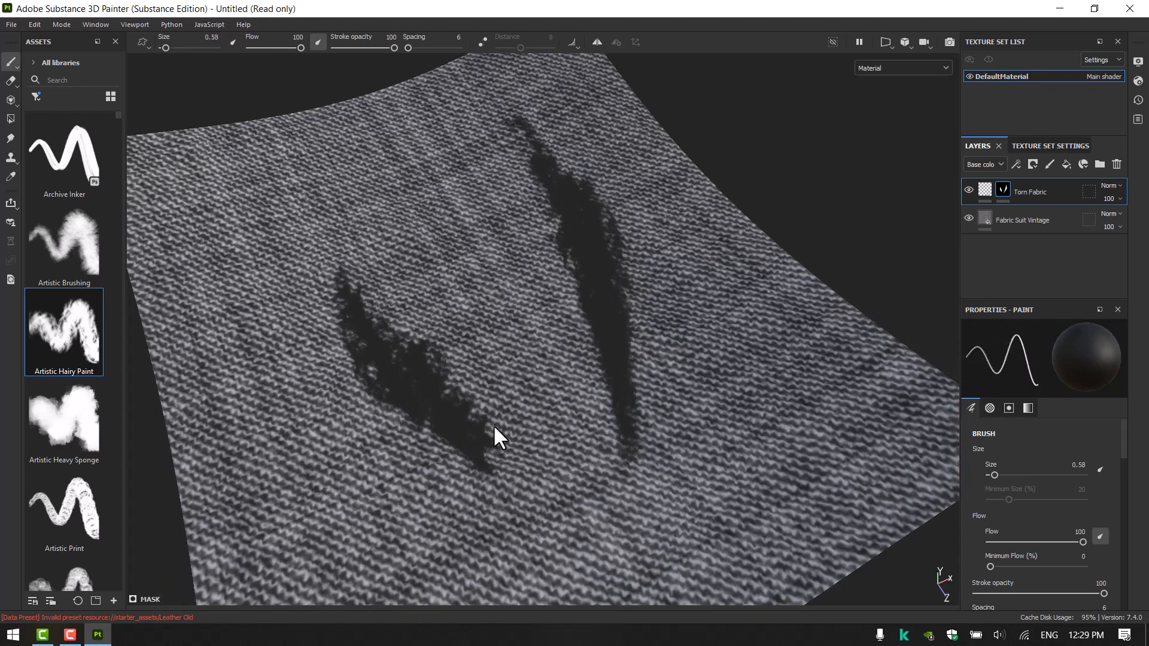
key(x)
drag(502, 415, 421, 461)
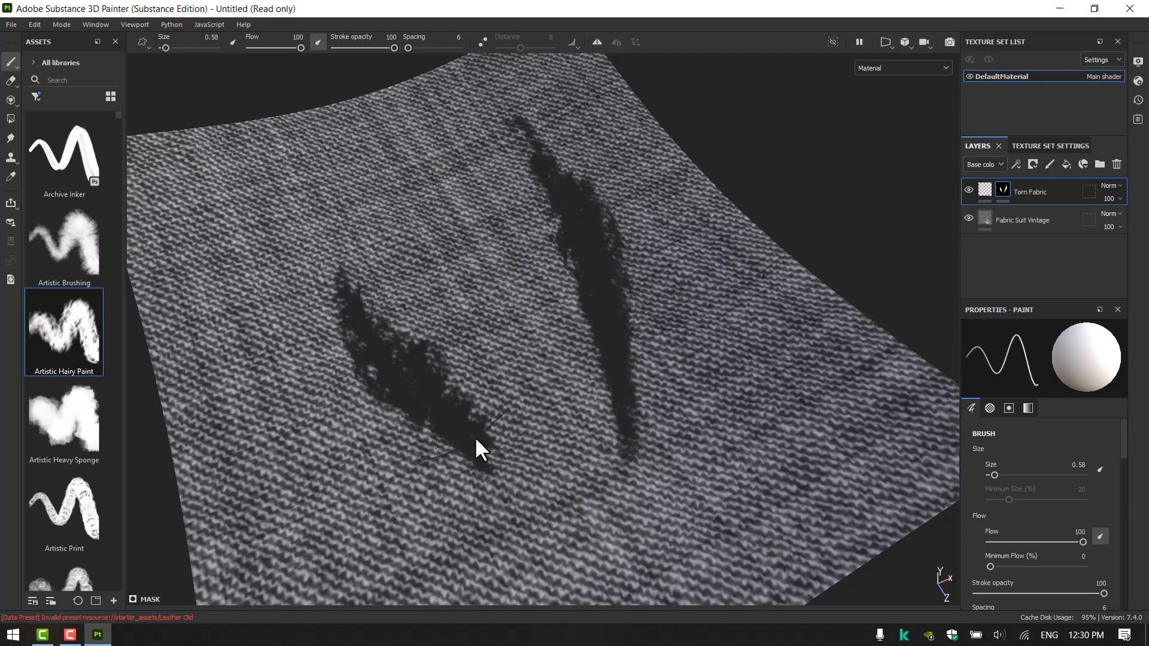
key(x)
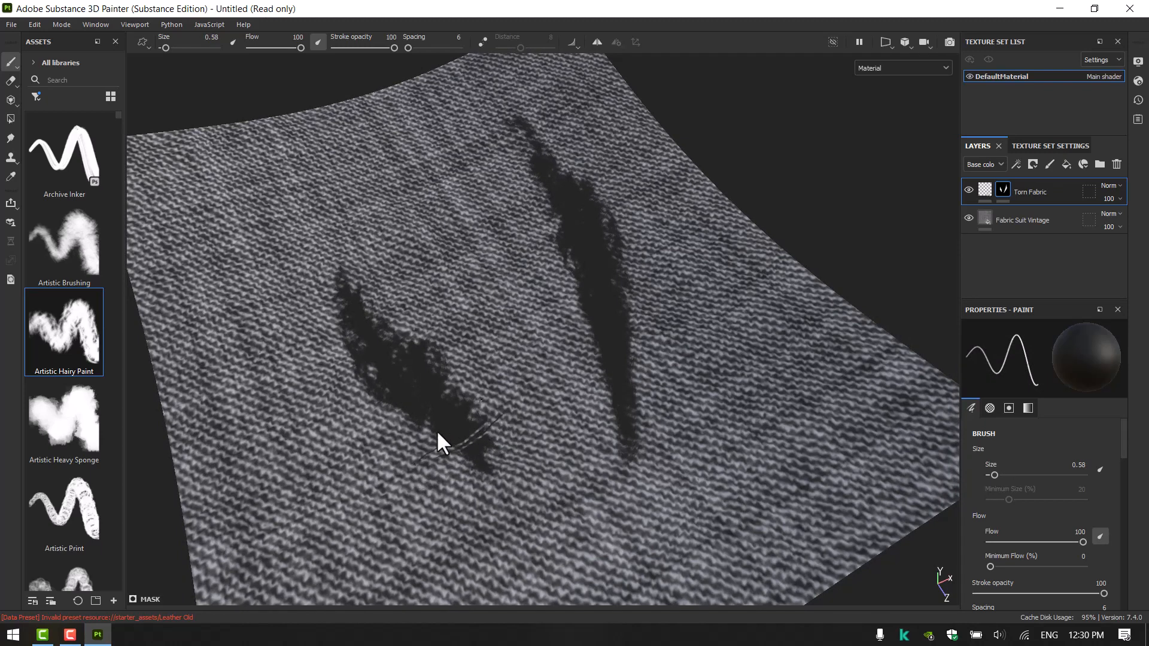
drag(483, 413, 424, 459)
mouse_move(325, 393)
mouse_down()
mouse_move(464, 343)
mouse_move(358, 355)
mouse_move(324, 335)
mouse_up()
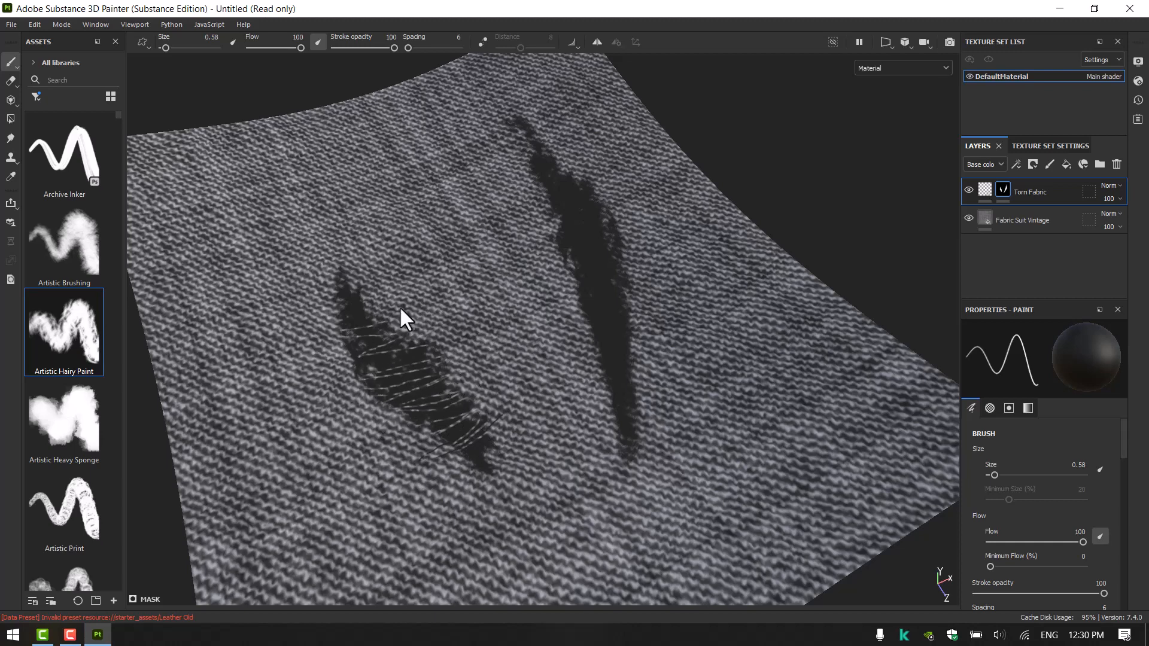
drag(400, 309, 395, 267)
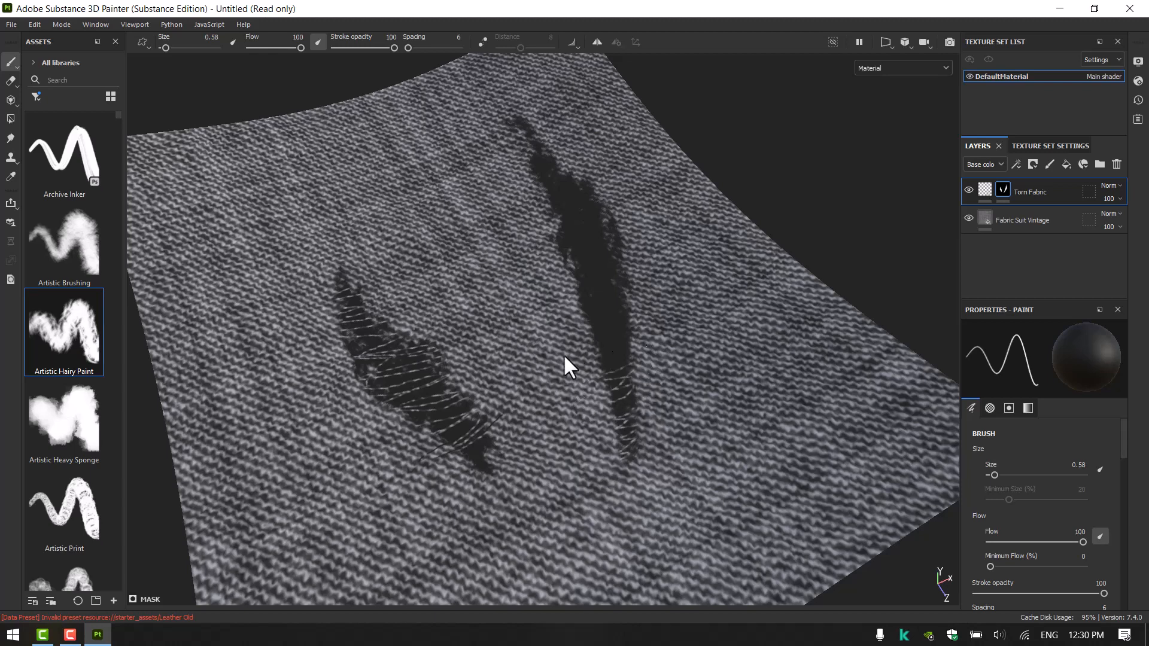
Step: Paint thin black mask strokes across the longer tear as loose threads up to its narrow end
drag(666, 329, 606, 353)
mouse_move(644, 286)
mouse_down()
mouse_move(637, 258)
mouse_move(590, 250)
mouse_up()
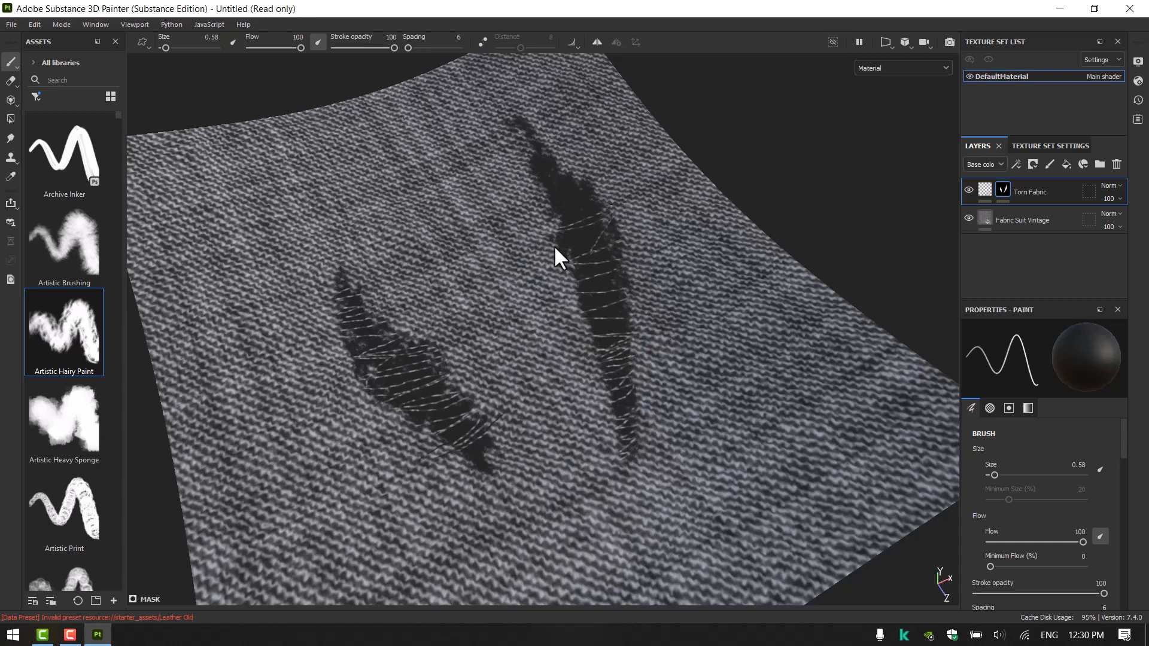
drag(612, 186, 566, 171)
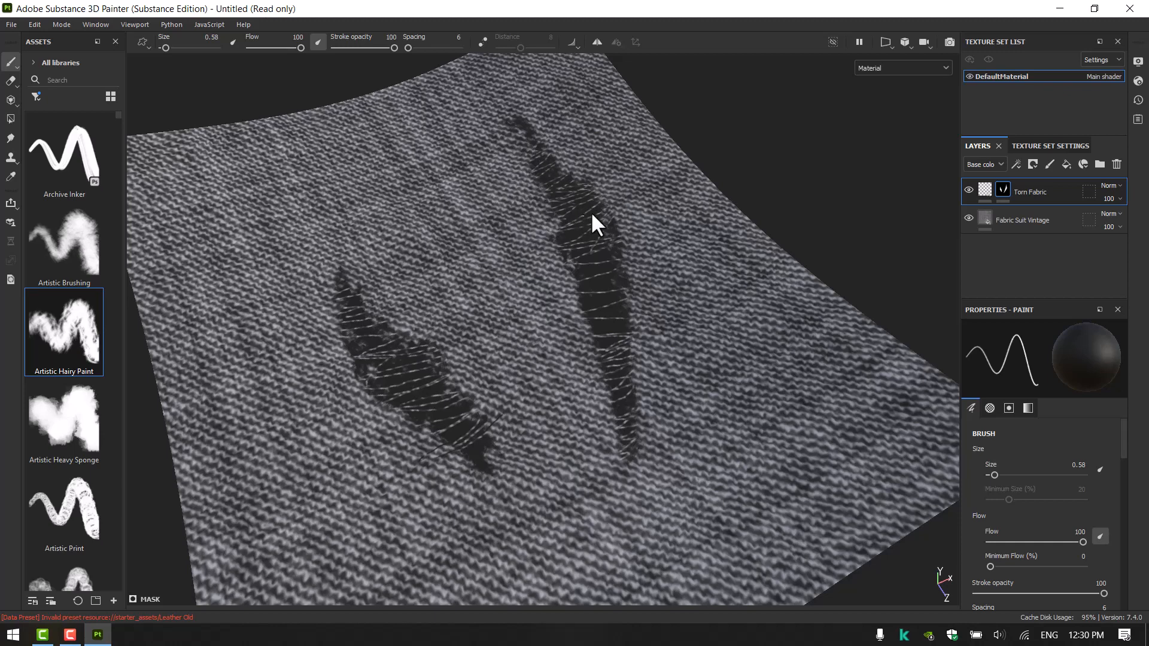
alt+drag(634, 298, 630, 318)
scroll(558, 343, down, 3)
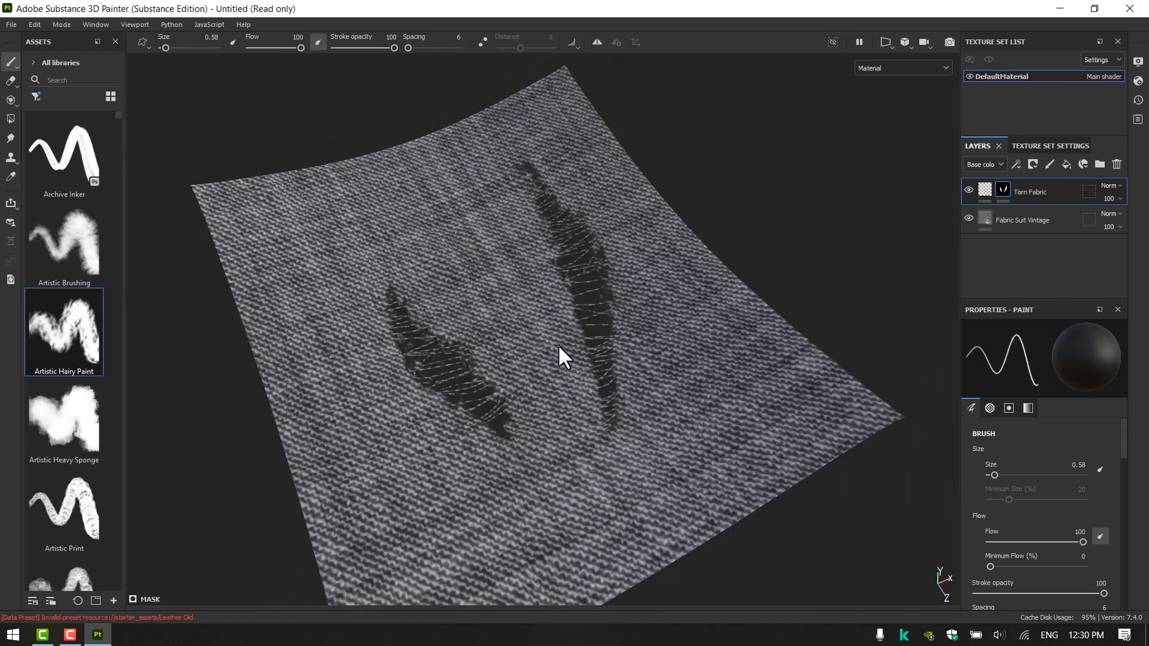
alt+drag(437, 325, 435, 364)
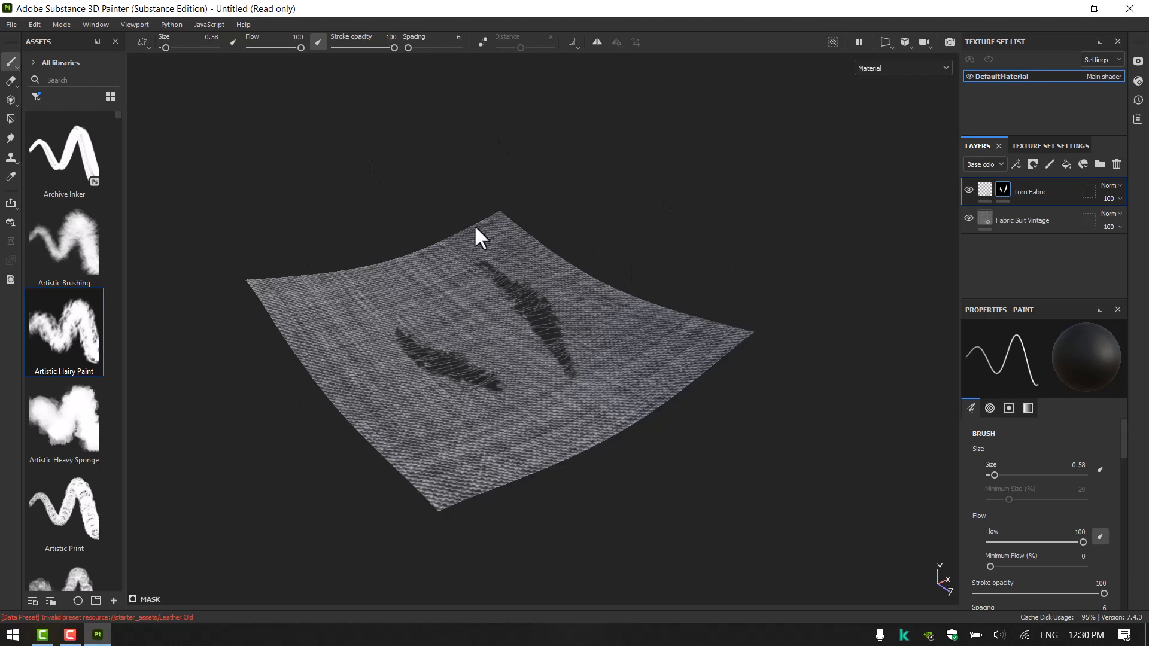
alt+drag(493, 215, 434, 187)
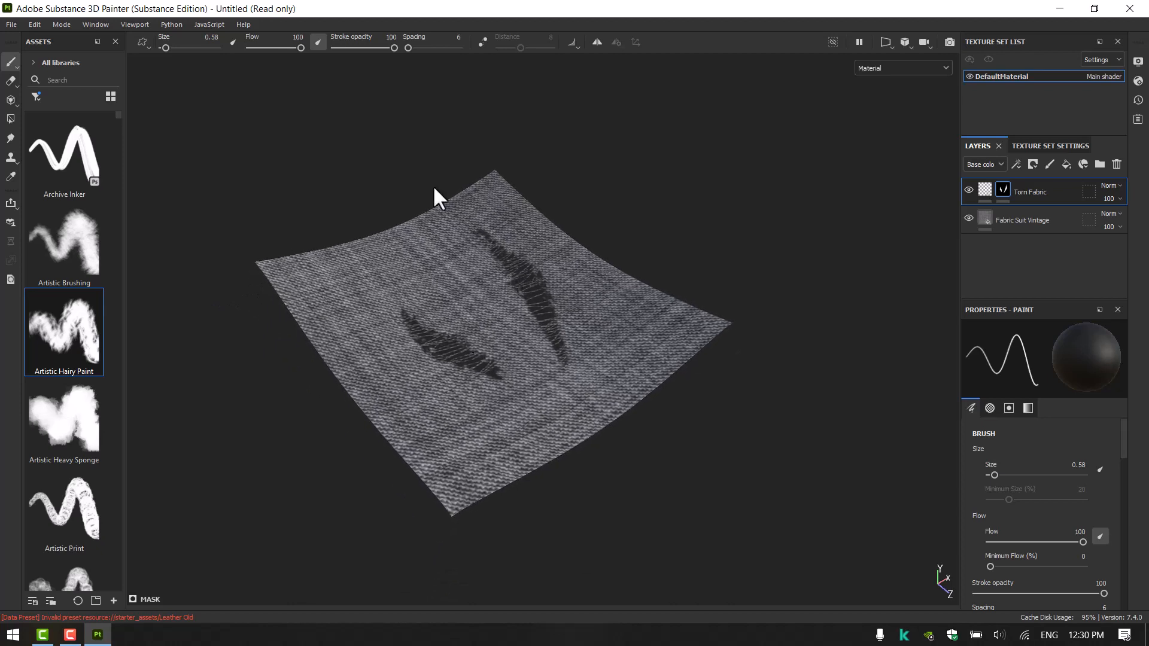